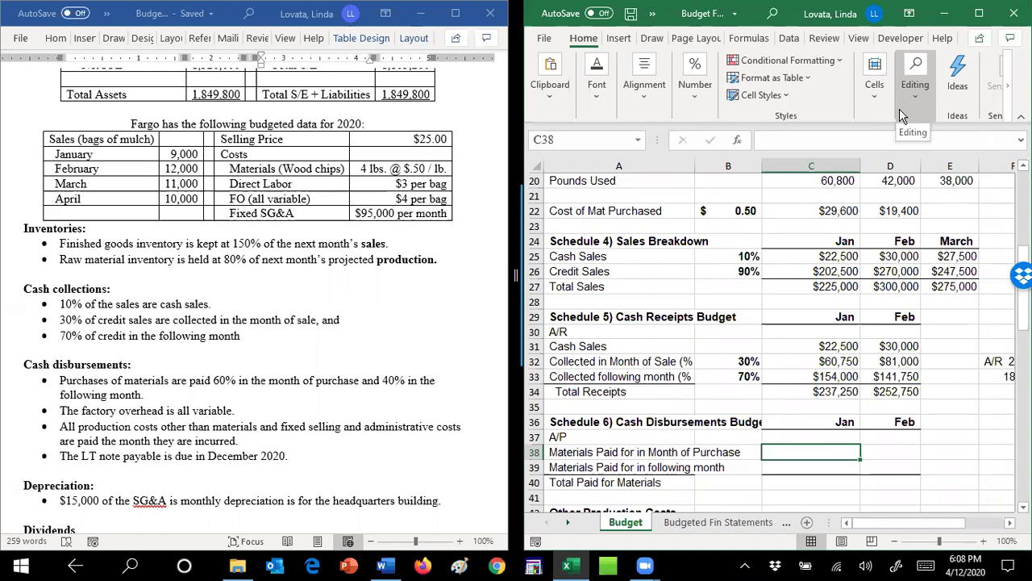
# Enter the beginning A/P balance of 6600 from the balance sheet as January's materials paid in the following month (C39).
pyautogui.click(839, 212)
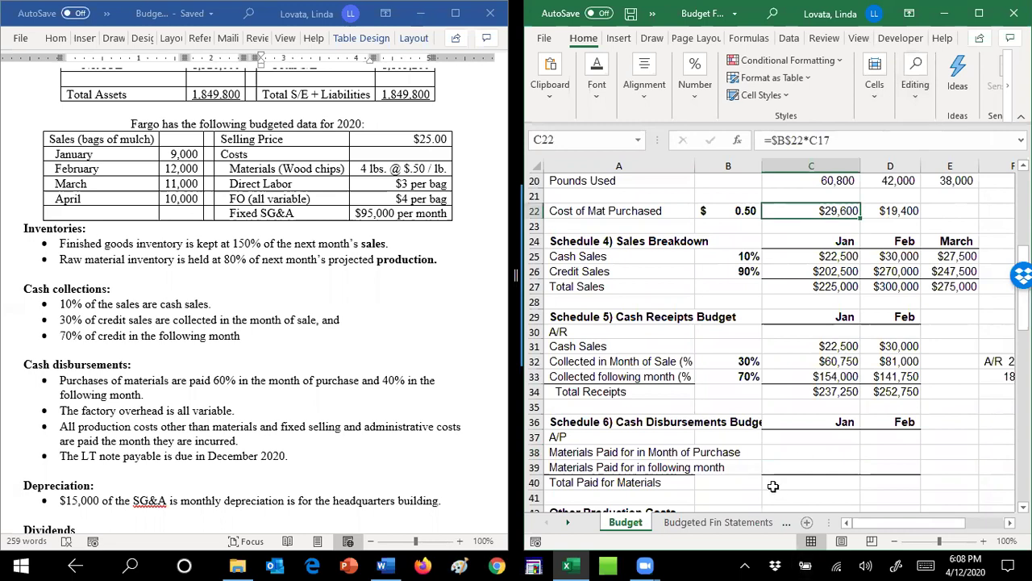
pyautogui.click(807, 451)
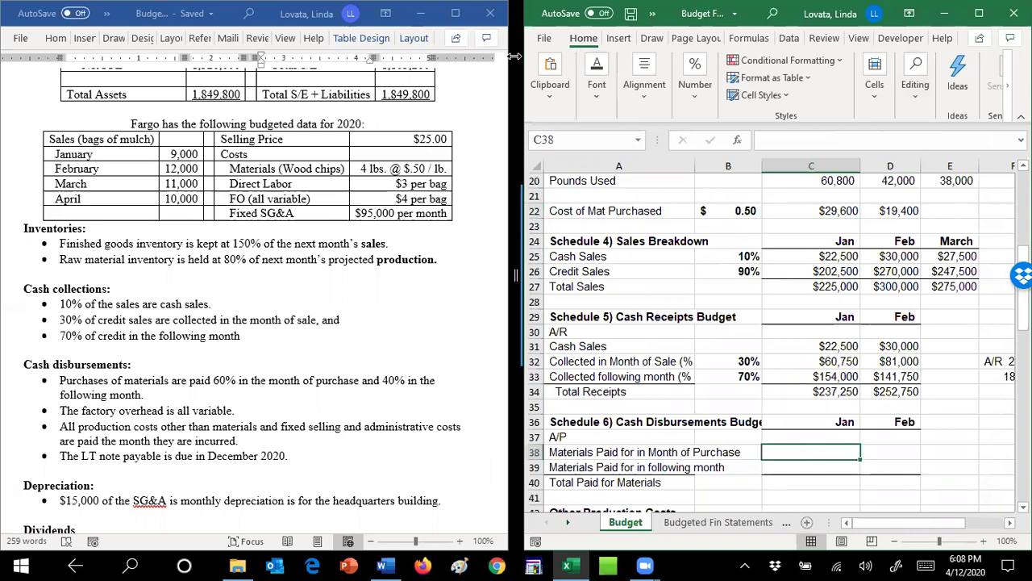
pyautogui.click(493, 161)
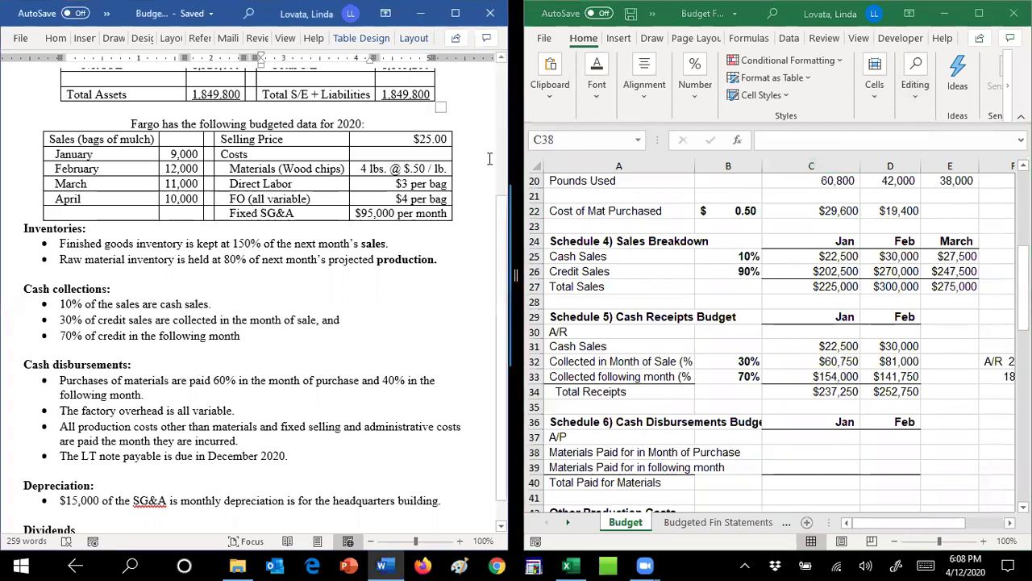
pyautogui.scroll(1, 501, 202)
pyautogui.scroll(4, 500, 202)
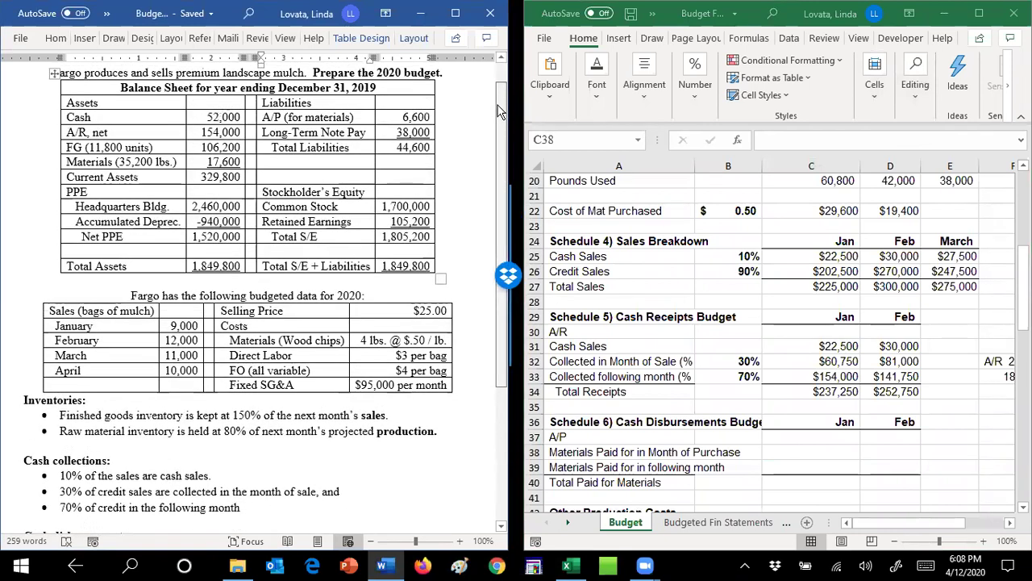
pyautogui.click(815, 452)
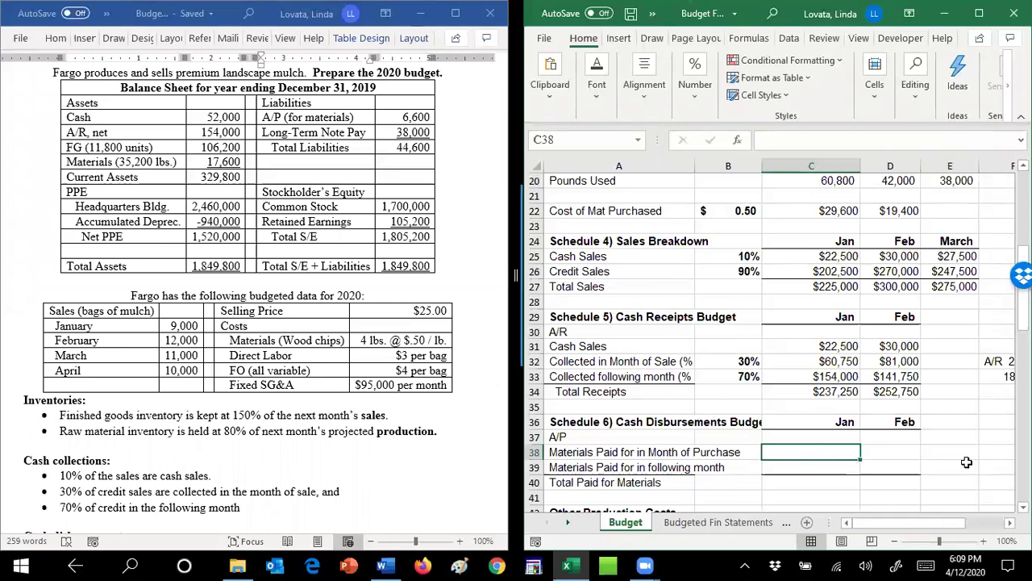
pyautogui.click(826, 467)
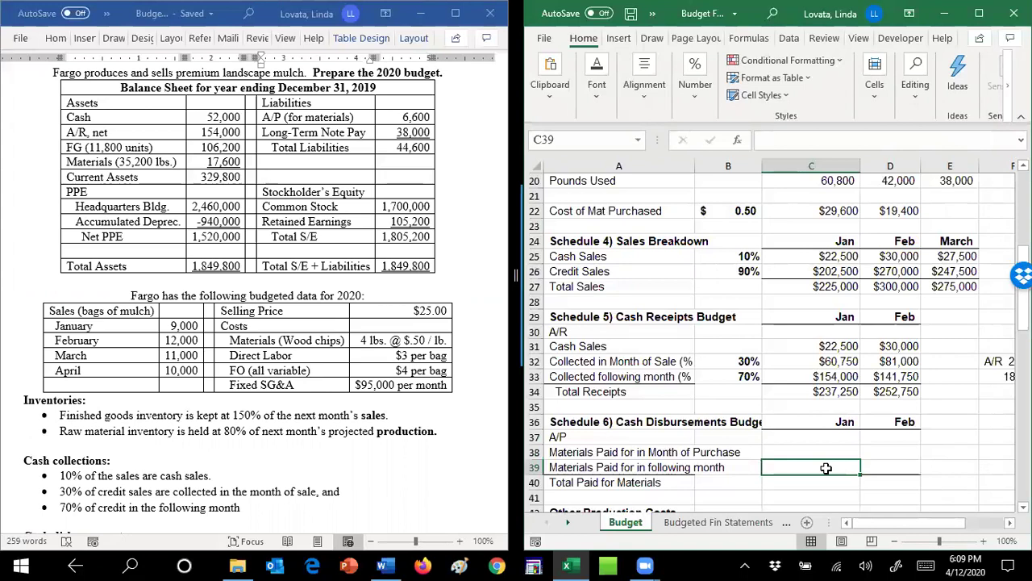
pyautogui.write('6600')
pyautogui.press('Return')
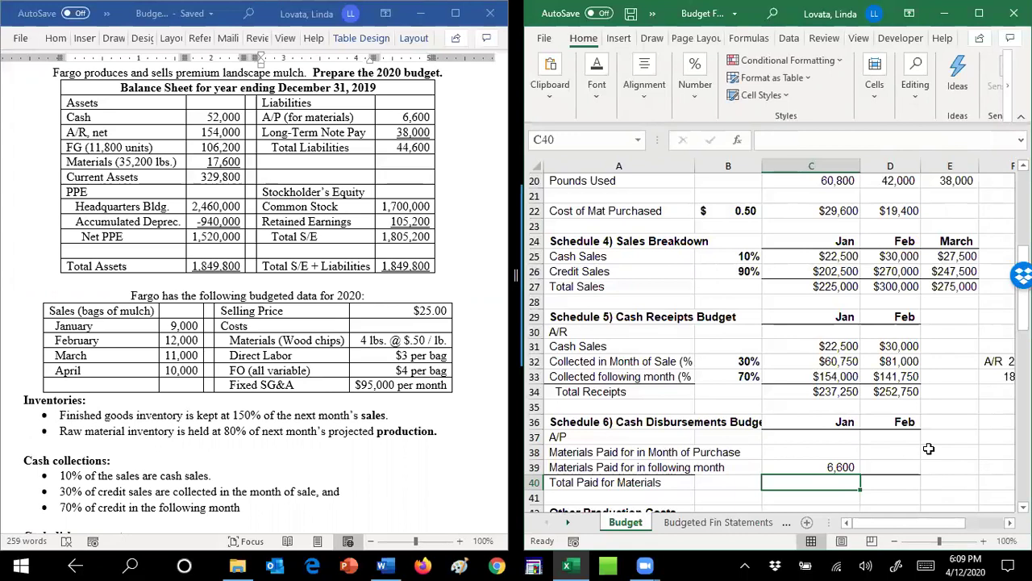
# Enter the materials payment percentages from the cash disbursements notes: 60% in B38 and 40% in B39.
pyautogui.click(817, 455)
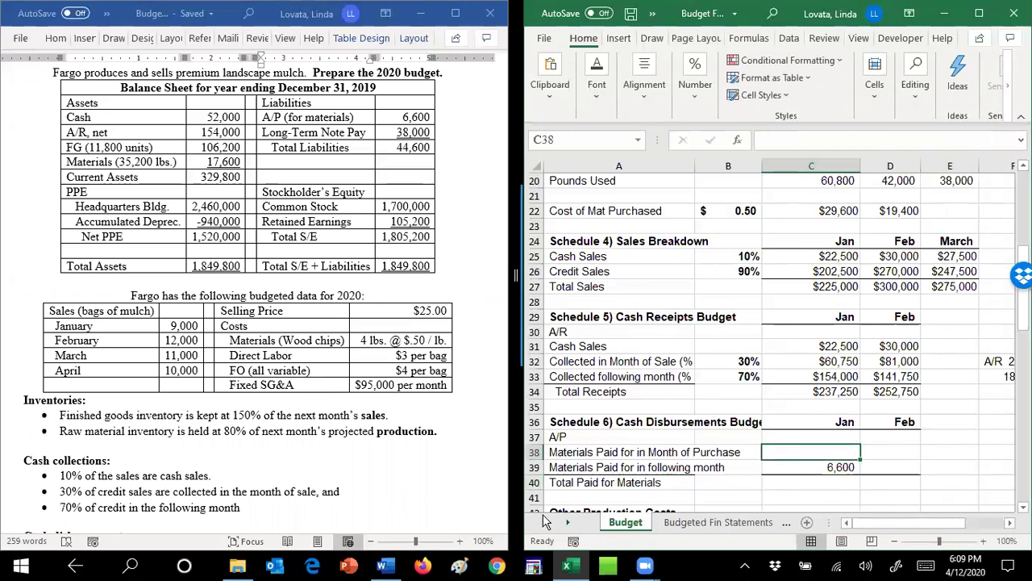
pyautogui.click(477, 515)
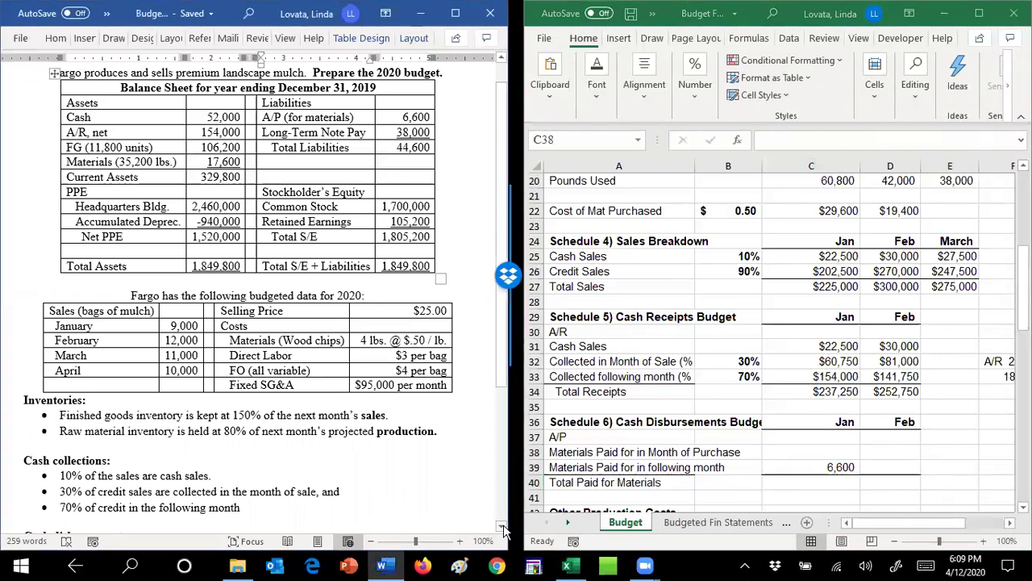
pyautogui.click(502, 529)
pyautogui.moveTo(502, 526); pyautogui.dragTo(500, 533)
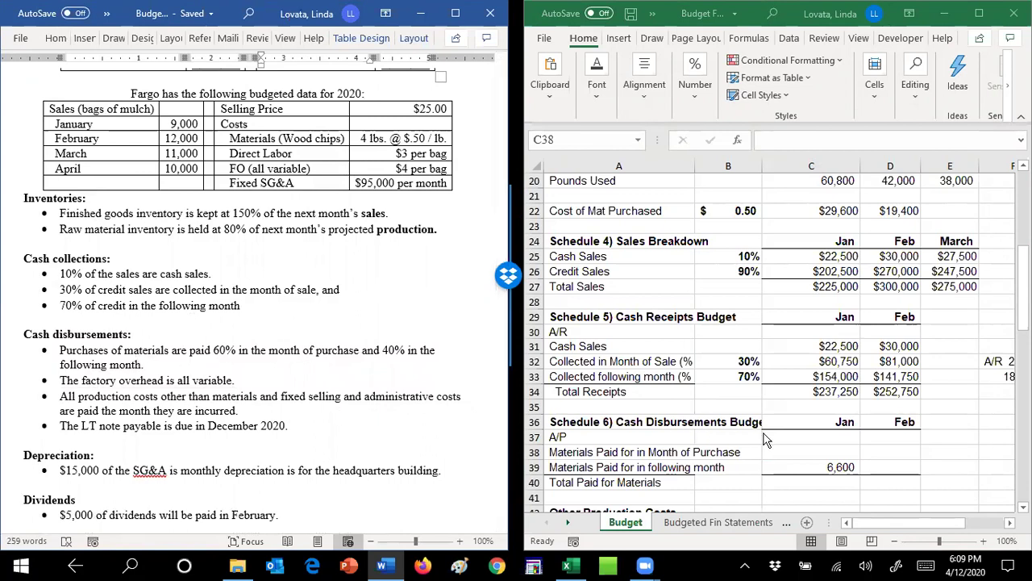
pyautogui.click(733, 452)
pyautogui.click(732, 452)
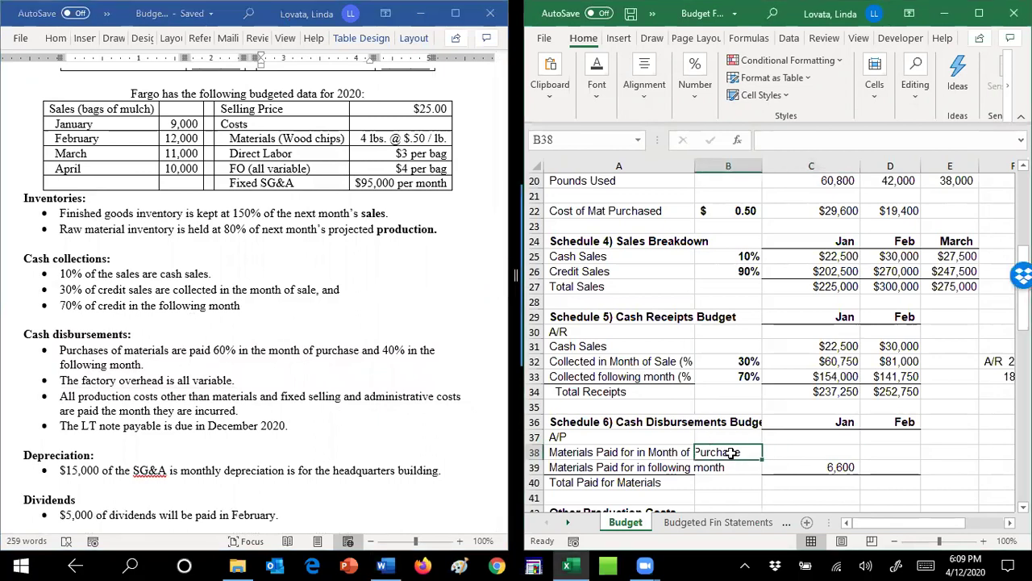
pyautogui.write('60%')
pyautogui.press('Return')
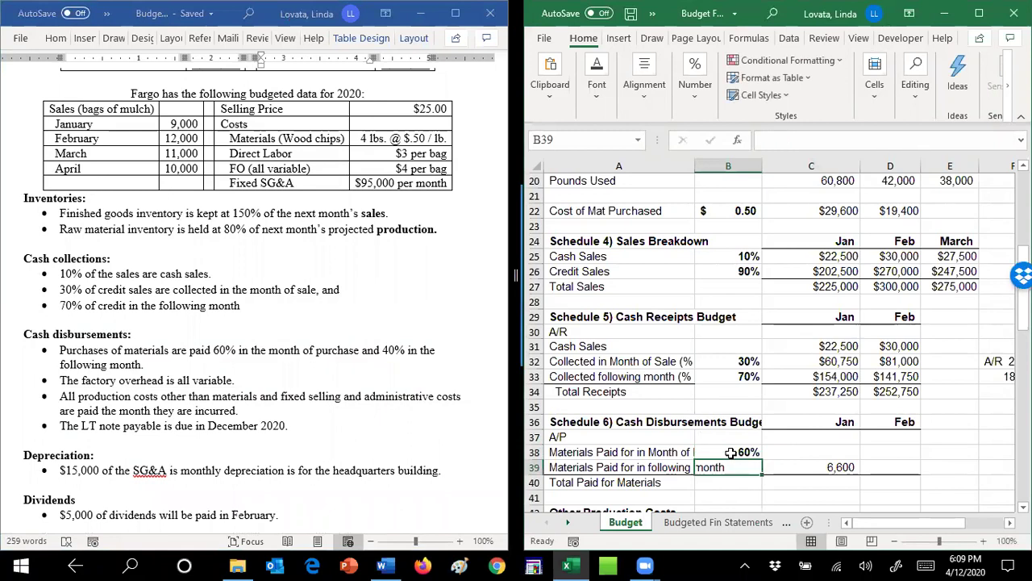
pyautogui.write('40%')
pyautogui.press('Return')
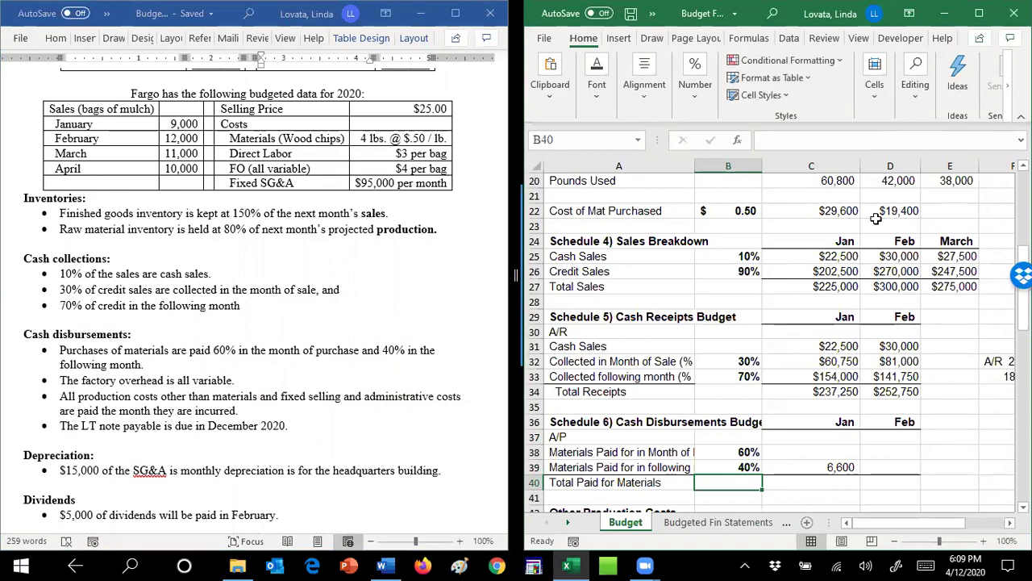
# Calculate January's materials paid in the month of purchase in C38 with the formula =C22*$B$38.
pyautogui.click(836, 211)
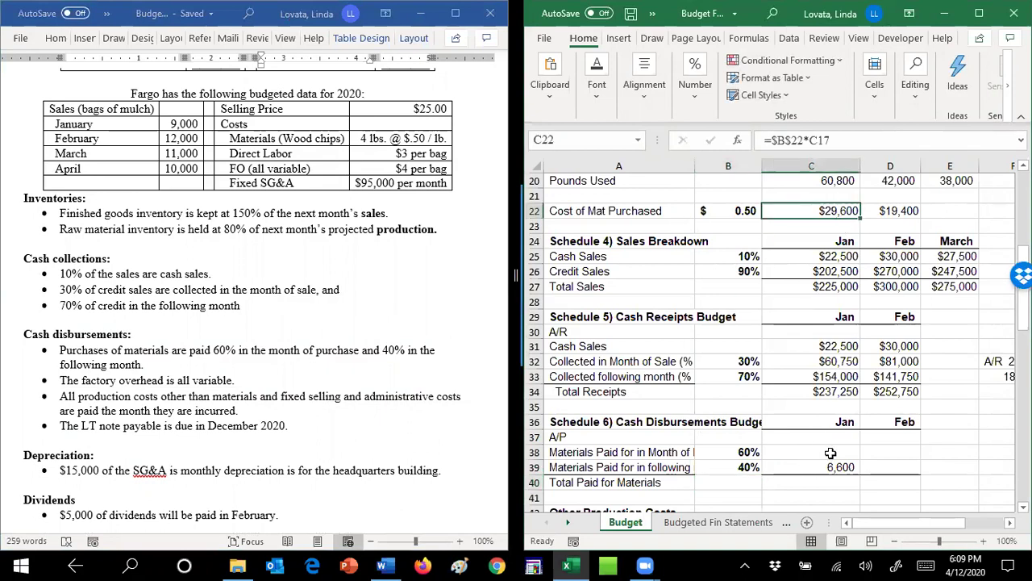
pyautogui.click(830, 453)
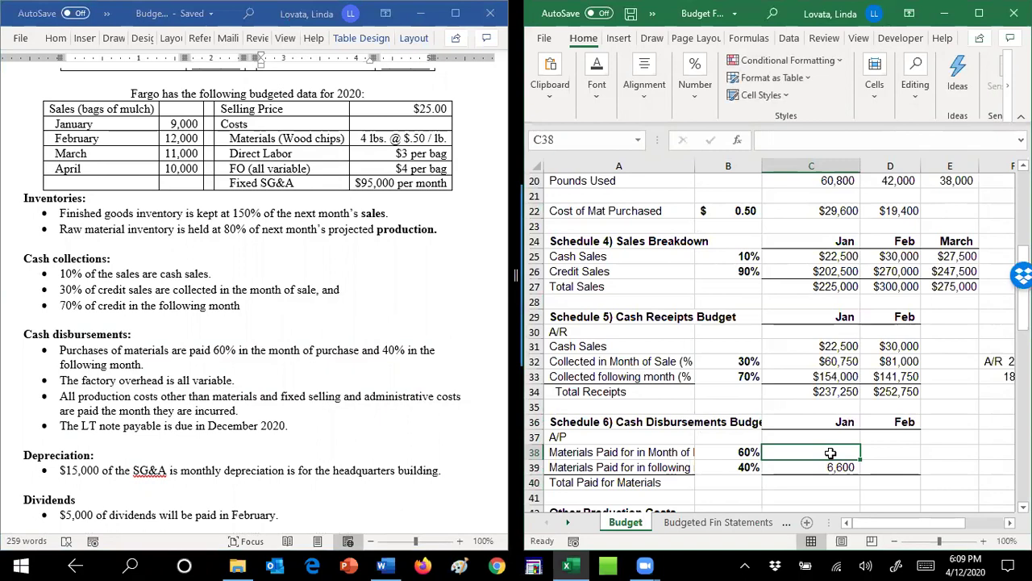
pyautogui.write('=')
pyautogui.click(827, 214)
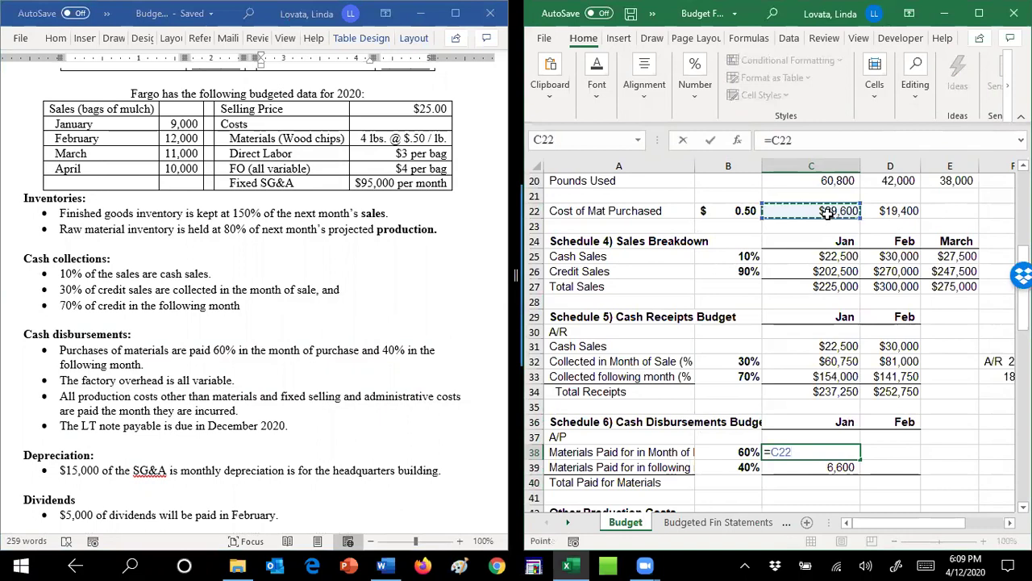
pyautogui.write('*')
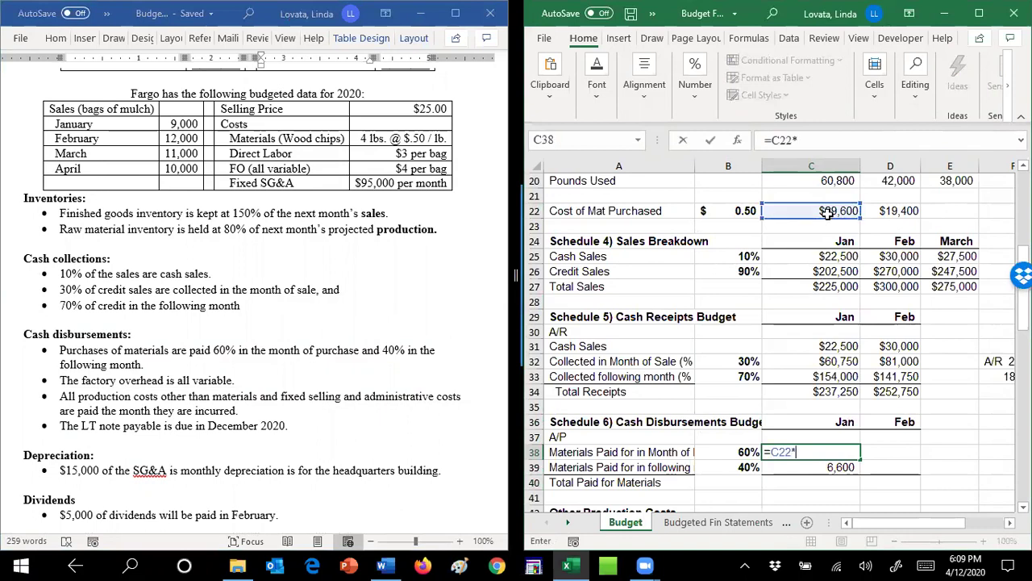
pyautogui.click(737, 453)
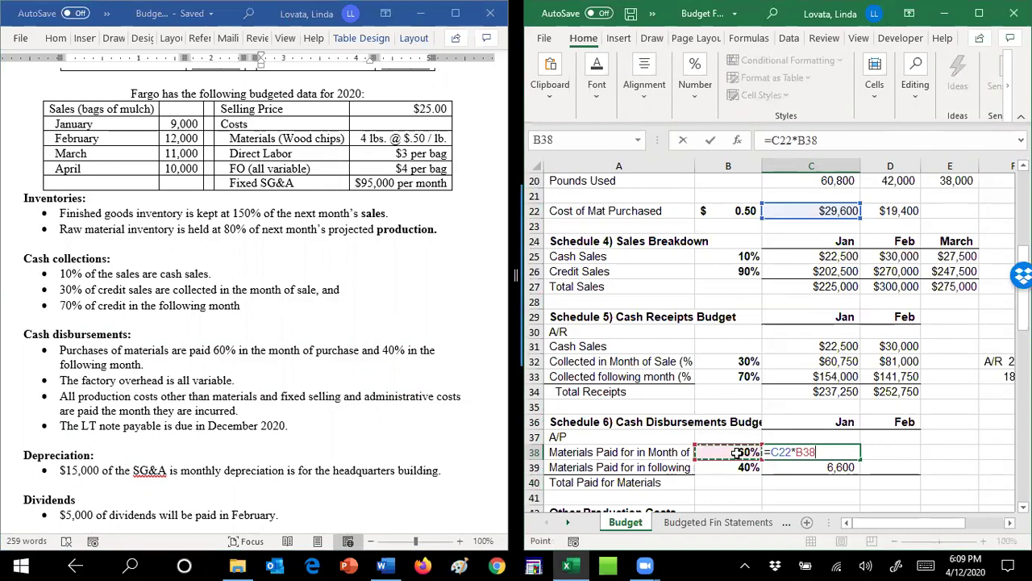
pyautogui.press('F4')
pyautogui.press('Return')
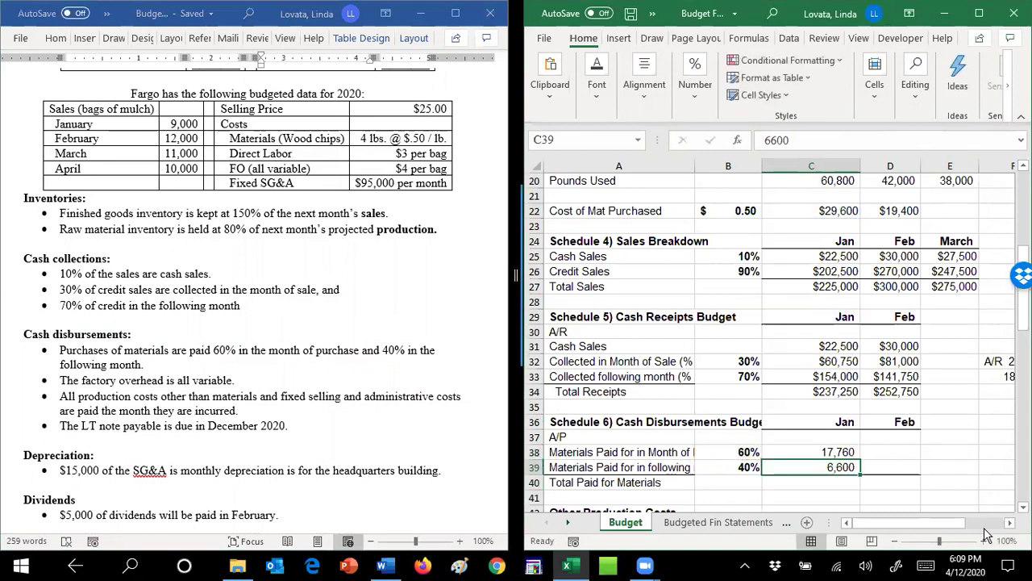
# Copy January's month-of-purchase payment formula from C38 across to February in D38.
pyautogui.click(889, 450)
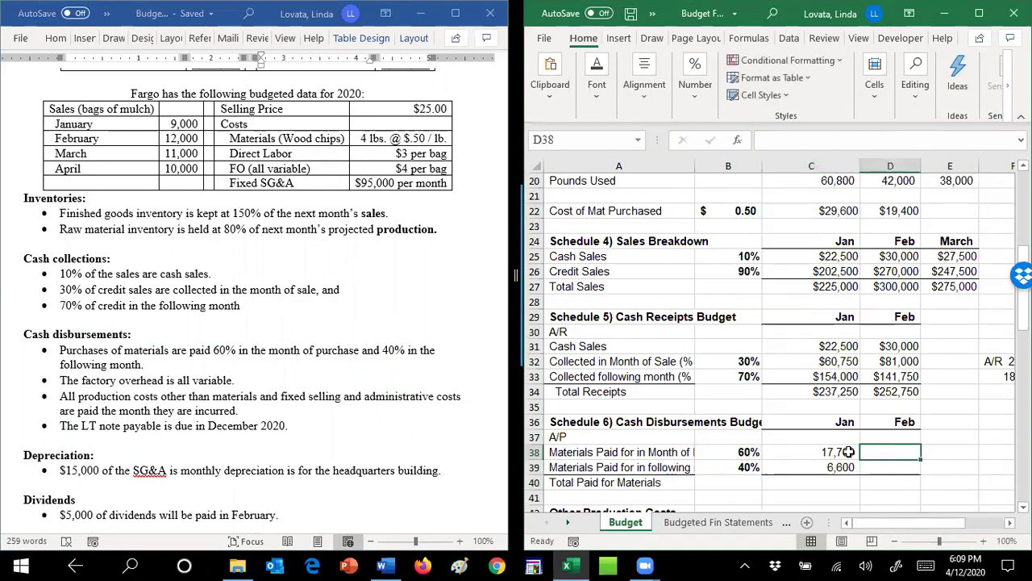
pyautogui.press('Left')
pyautogui.click(899, 451)
pyautogui.click(828, 453)
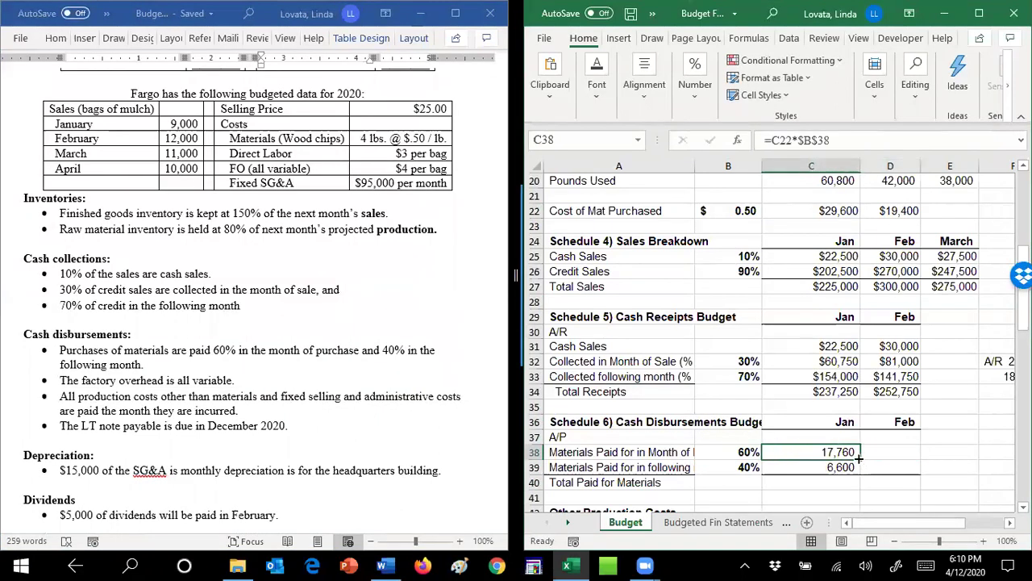
pyautogui.moveTo(860, 459); pyautogui.dragTo(918, 453)
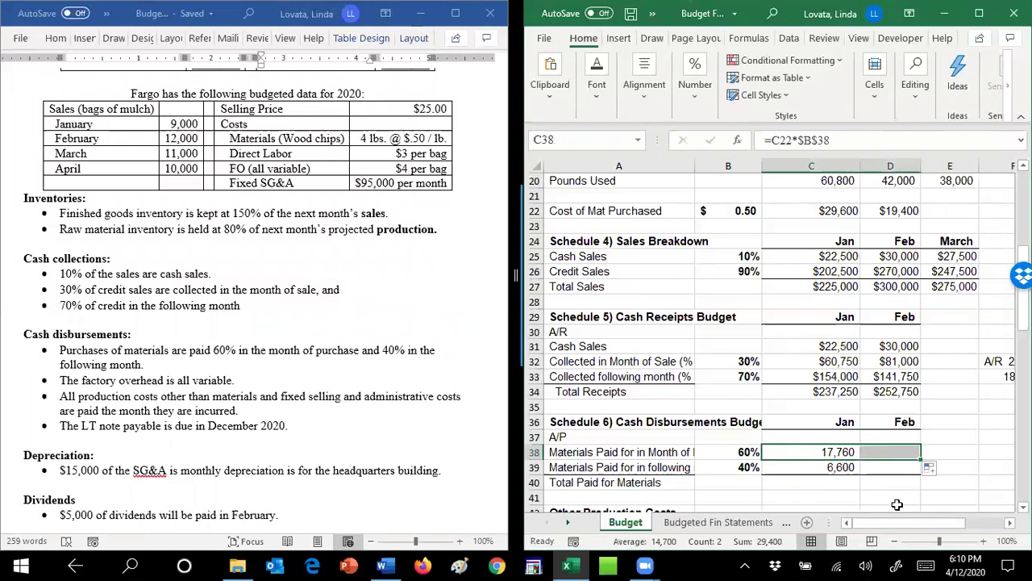
# Calculate February's payment for January's material purchases in D39 with the formula =C22*B39.
pyautogui.click(908, 466)
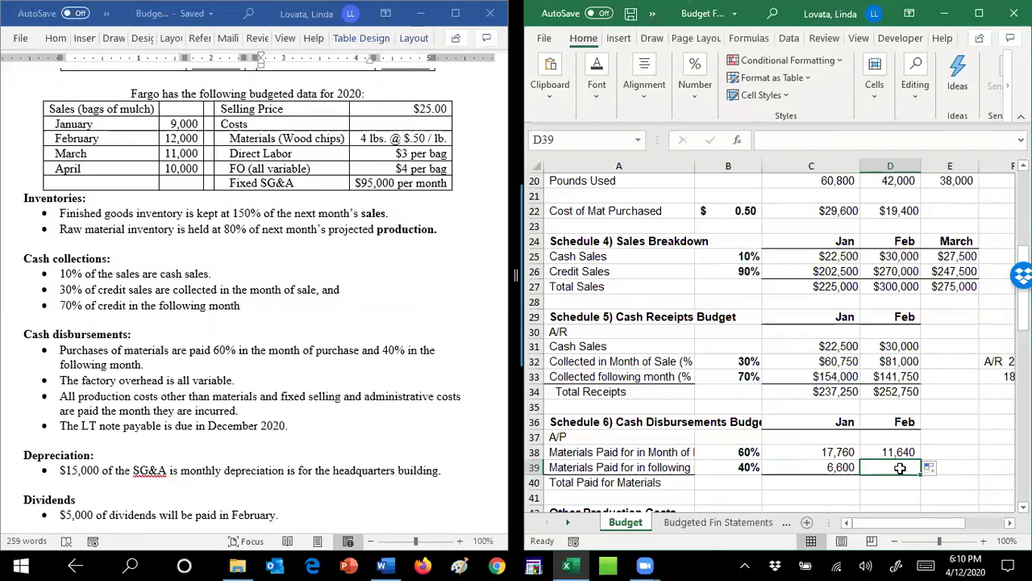
pyautogui.write('=')
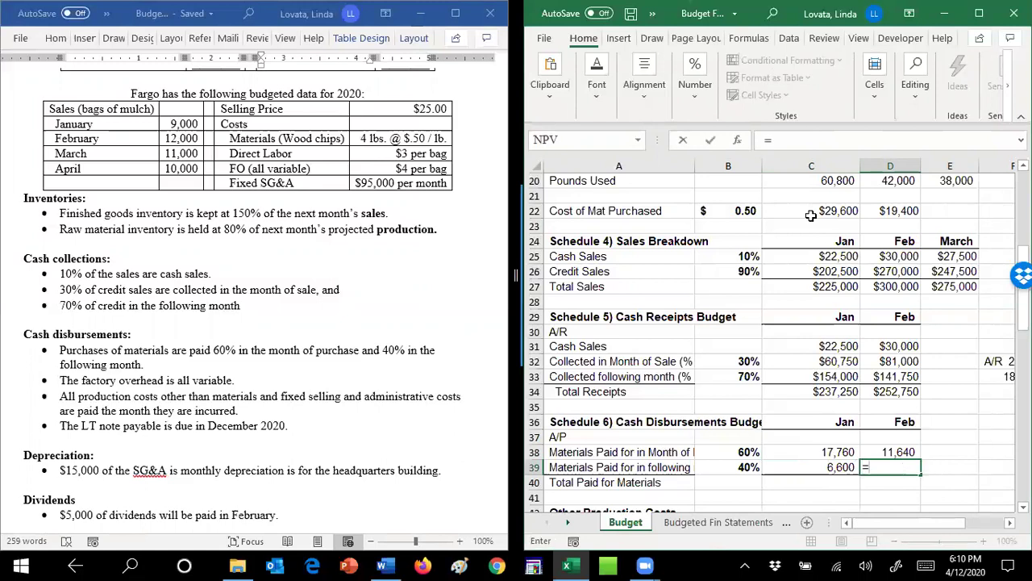
pyautogui.click(826, 208)
pyautogui.write('*')
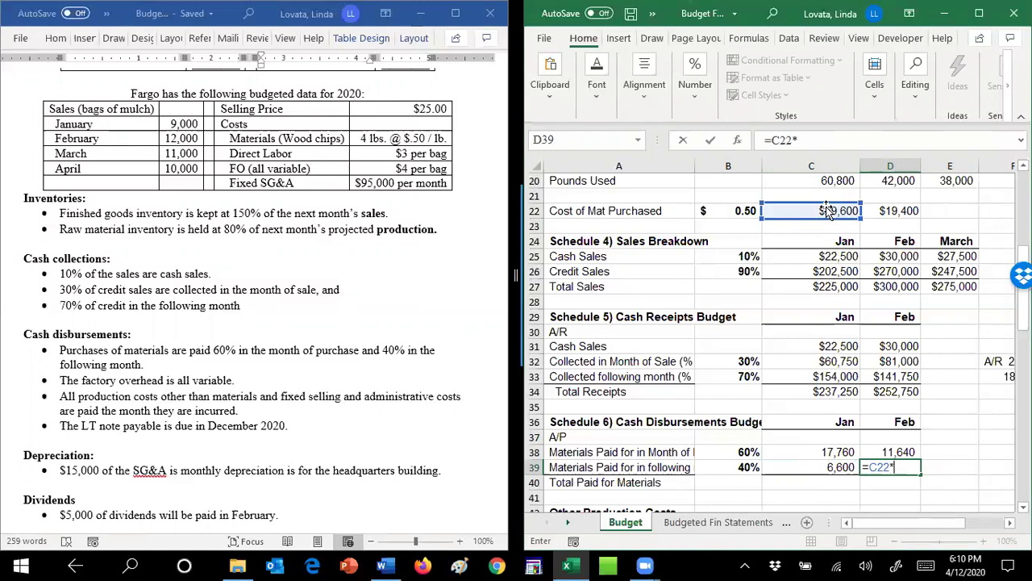
pyautogui.click(743, 472)
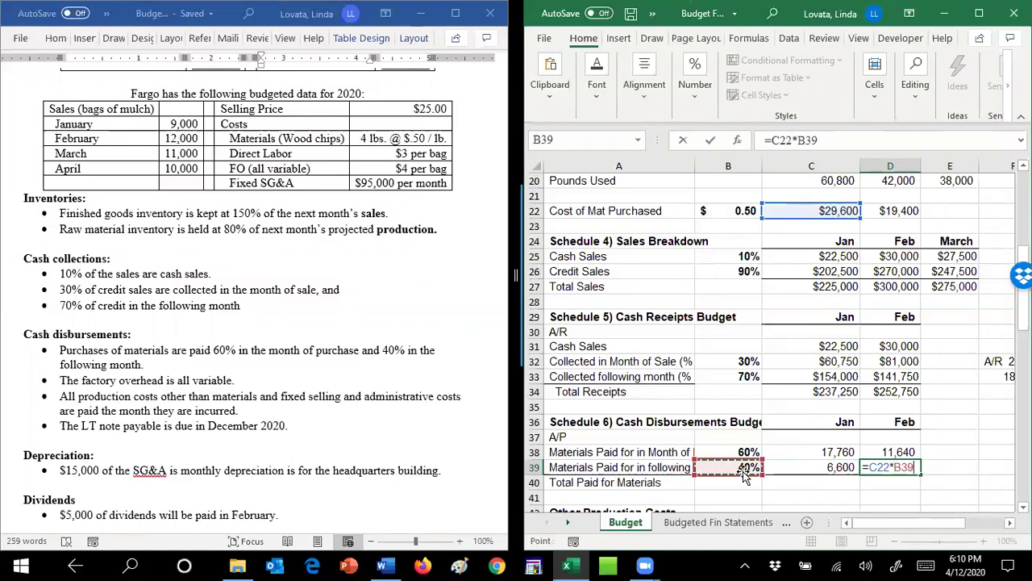
pyautogui.press('Return')
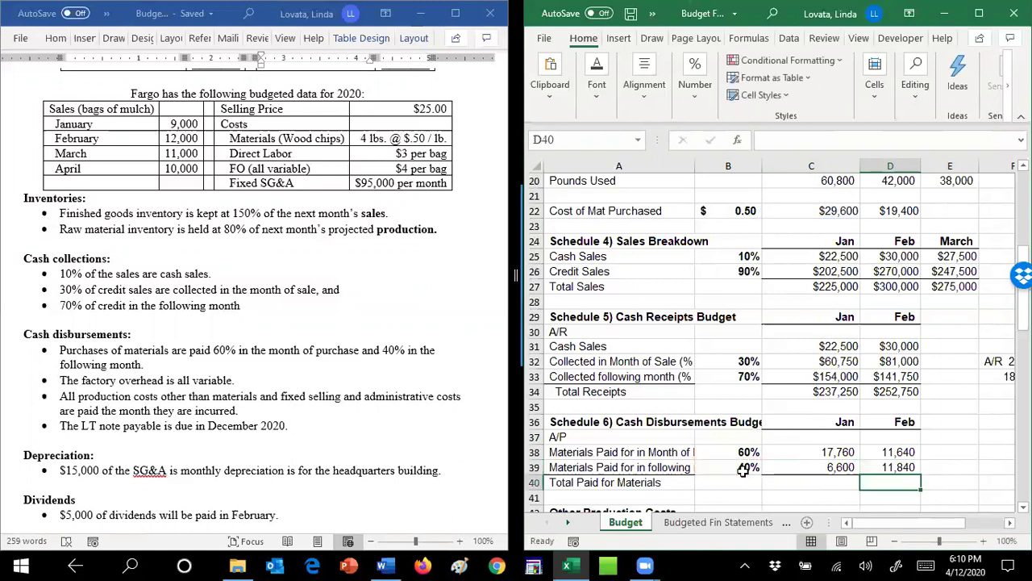
# Check the January purchase payments against C22 with a temporary formula =C38+D39 in E39, and clear that cell.
pyautogui.click(978, 472)
pyautogui.write('=')
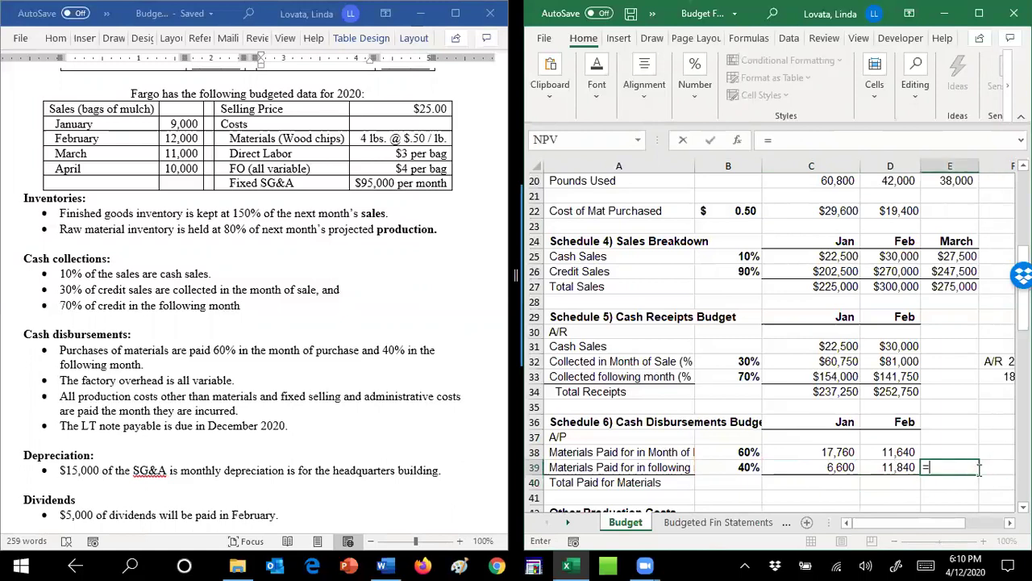
pyautogui.press('Up')
pyautogui.press('Left')
pyautogui.press('Left')
pyautogui.write('+')
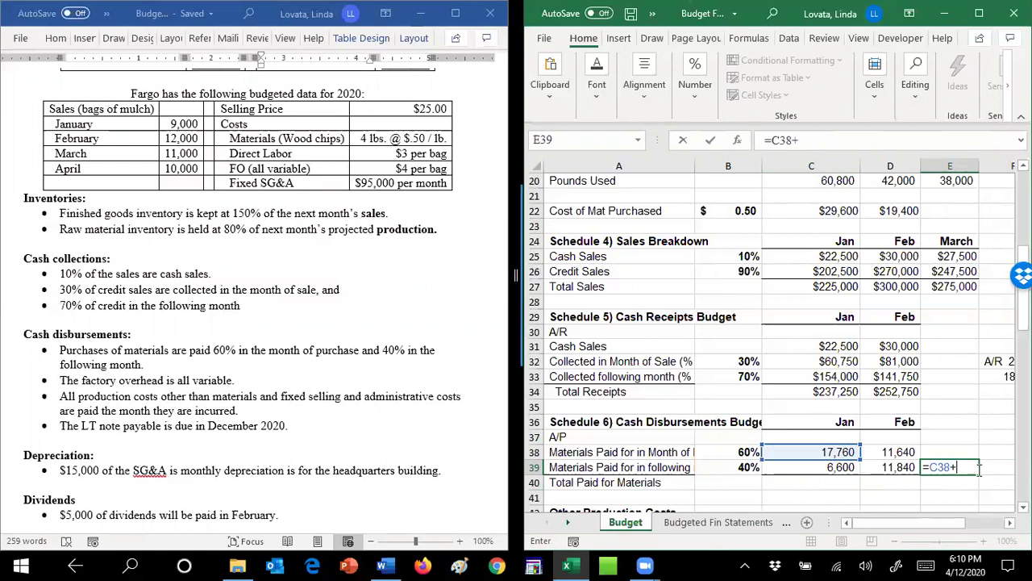
pyautogui.press('Left')
pyautogui.press('Return')
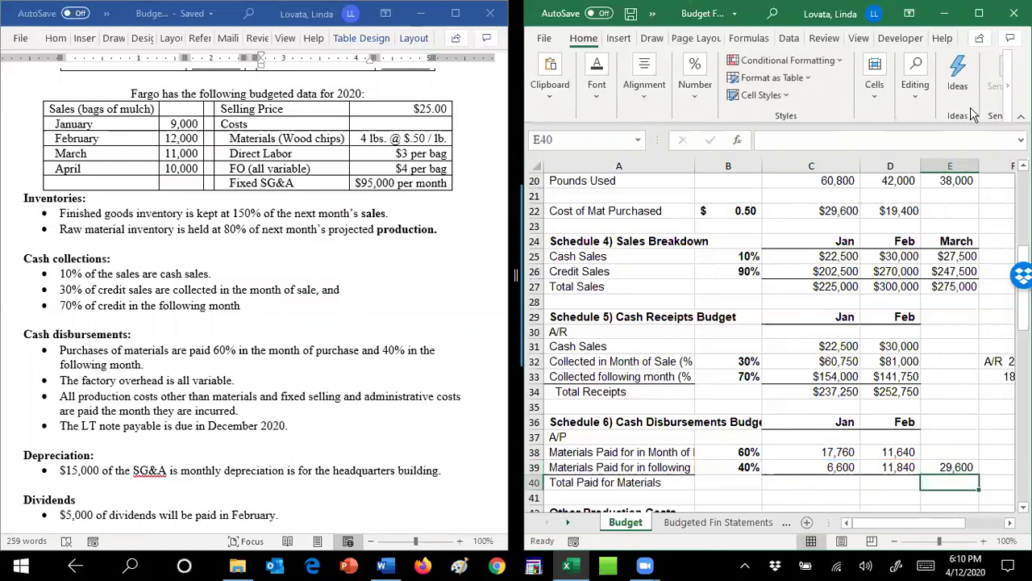
pyautogui.press('Up')
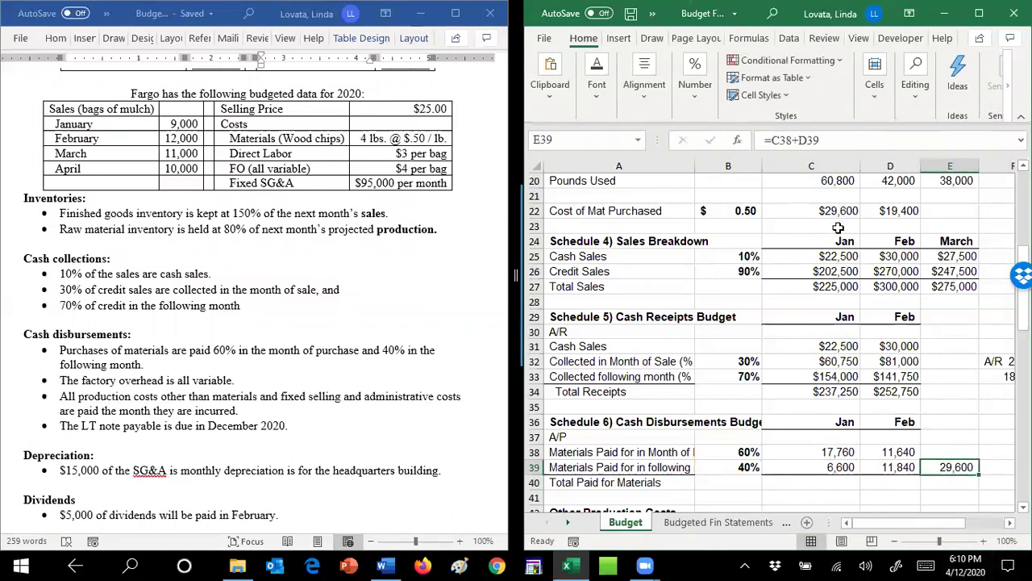
pyautogui.click(839, 213)
pyautogui.click(954, 472)
pyautogui.press('Delete')
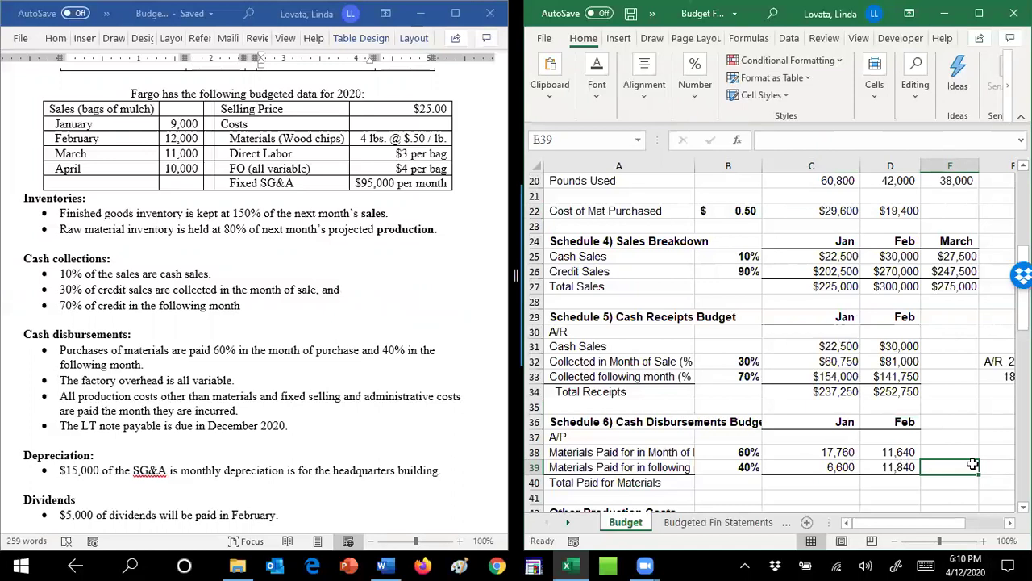
# Label cell F38, beside the materials payments in Schedule 6, as "A/P on 2/29".
pyautogui.click(991, 465)
pyautogui.click(992, 454)
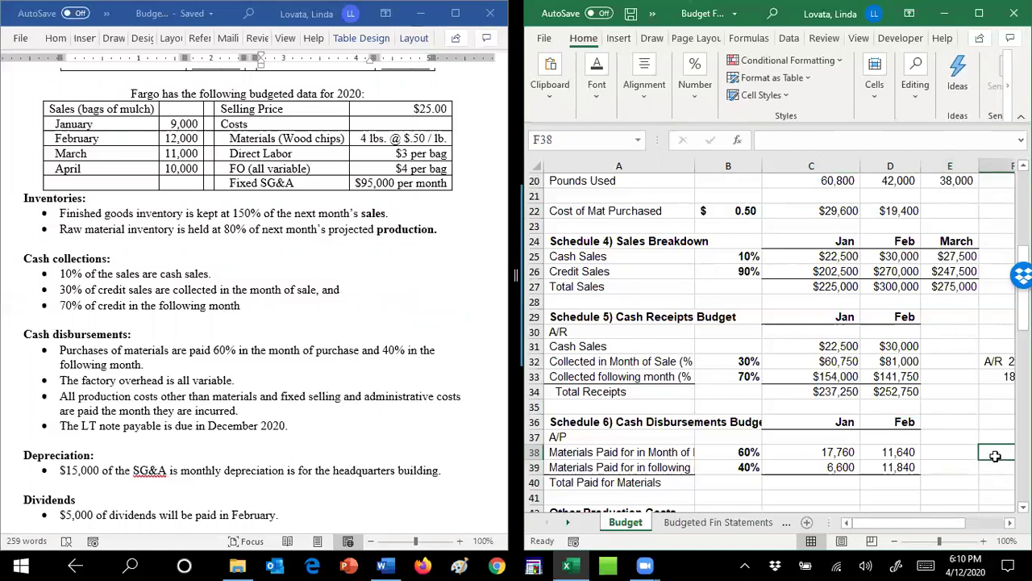
pyautogui.click(1012, 526)
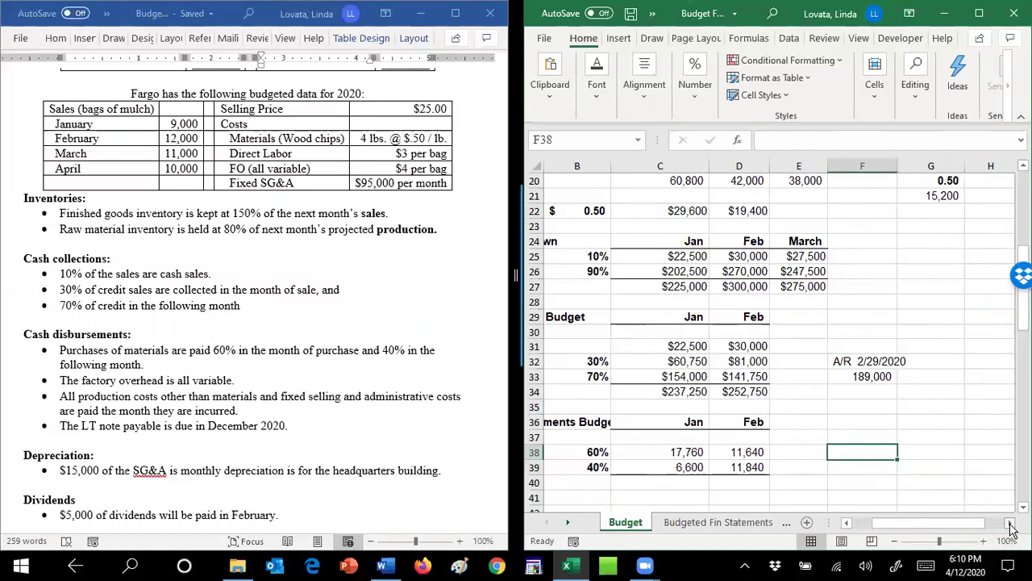
pyautogui.write('A/P i')
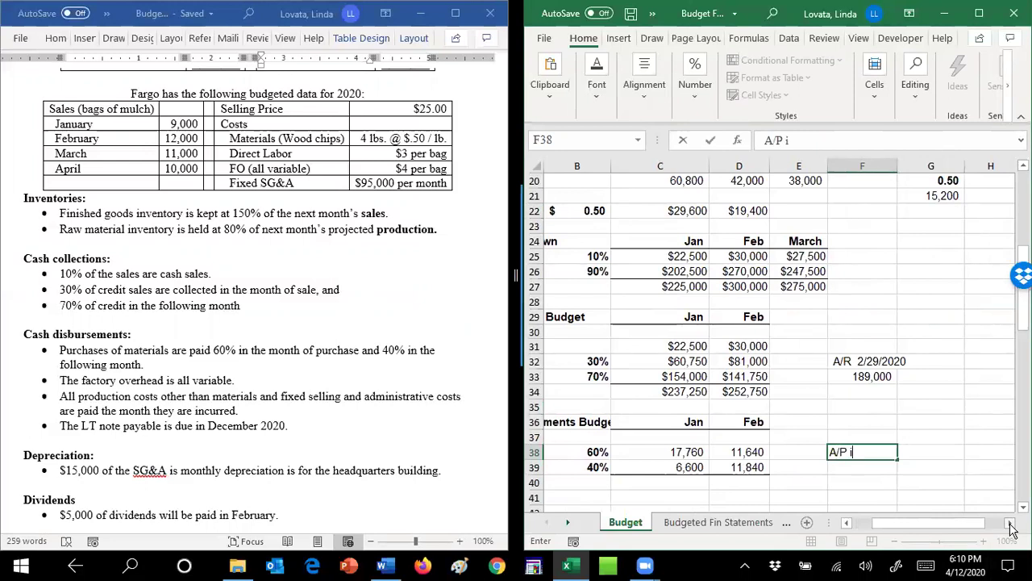
pyautogui.write('n Fe')
pyautogui.write('on 2/29')
pyautogui.press('Return')
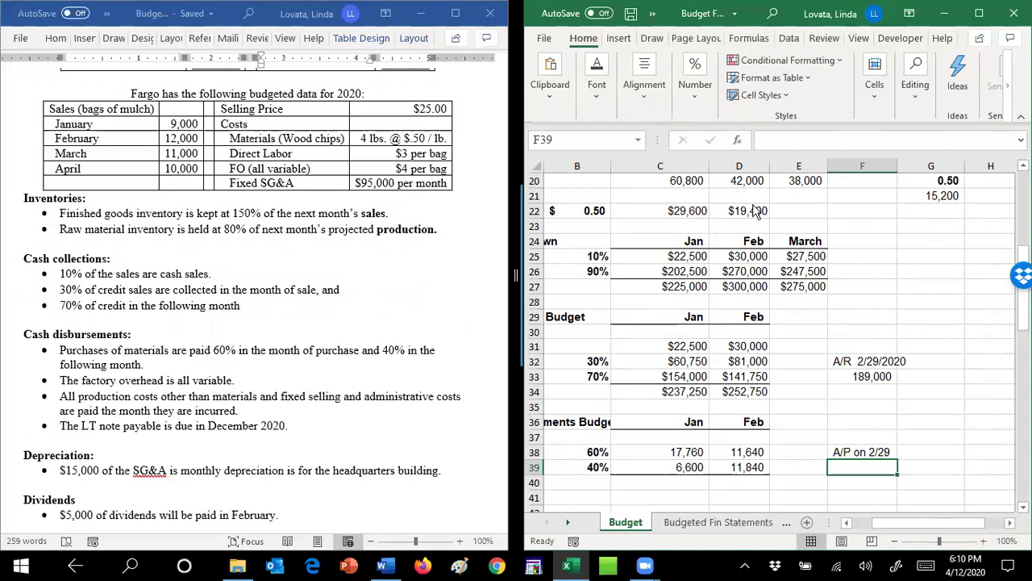
# Calculate the accounts payable on 2/29 in F39 with the formula =D22*B39, and review it against D38 and D22.
pyautogui.write('=')
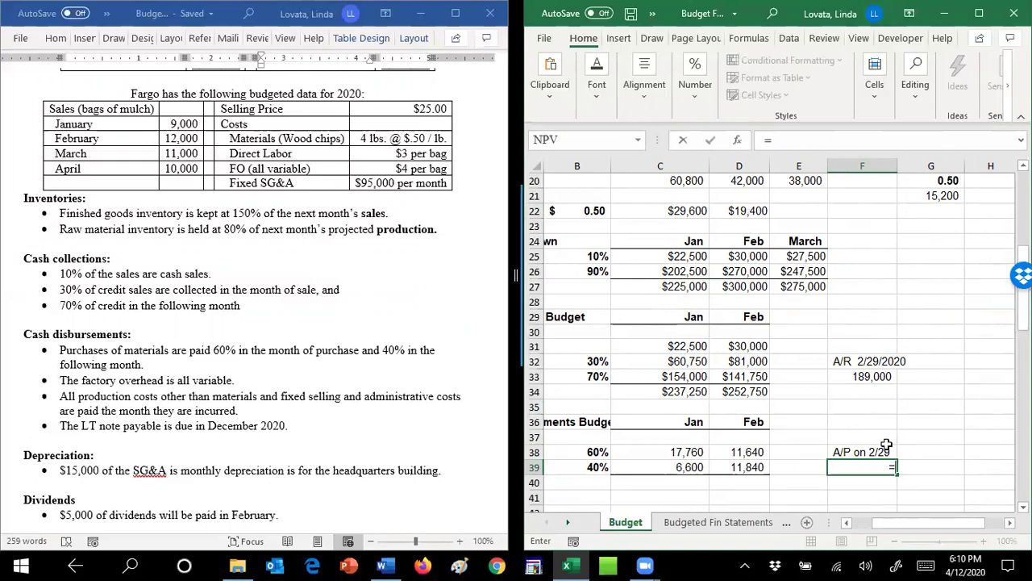
pyautogui.click(763, 209)
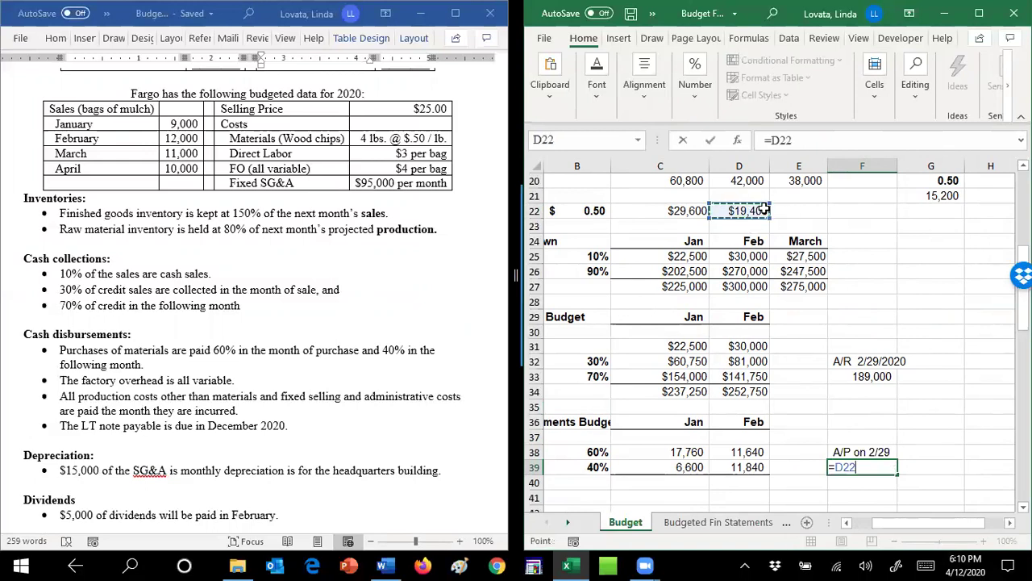
pyautogui.write('*')
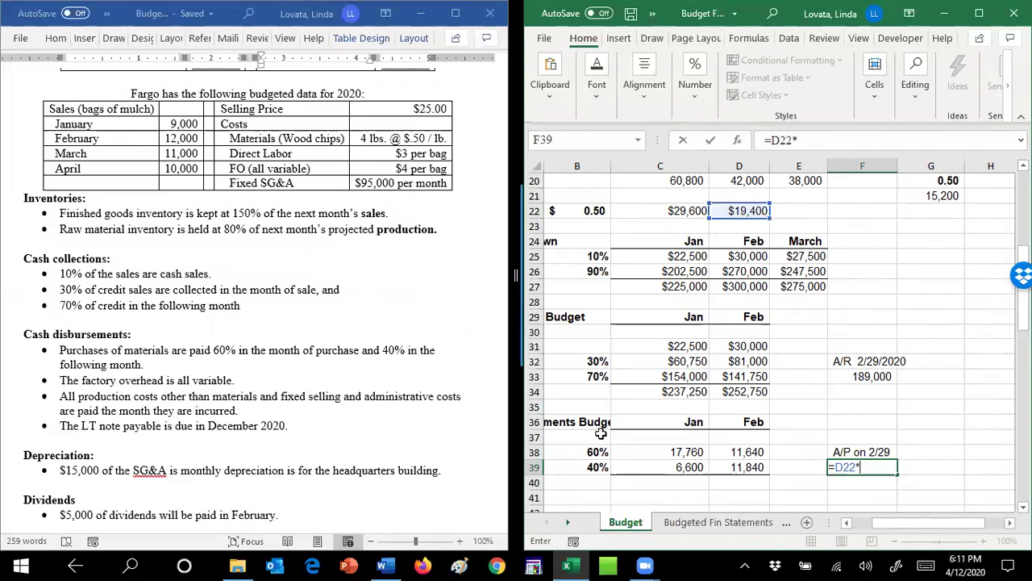
pyautogui.click(847, 522)
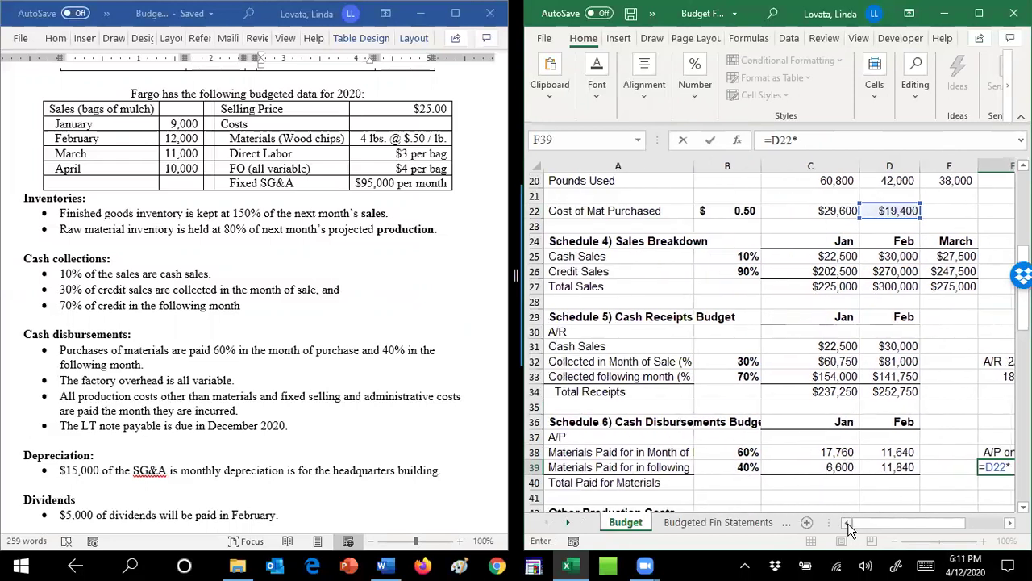
pyautogui.click(745, 468)
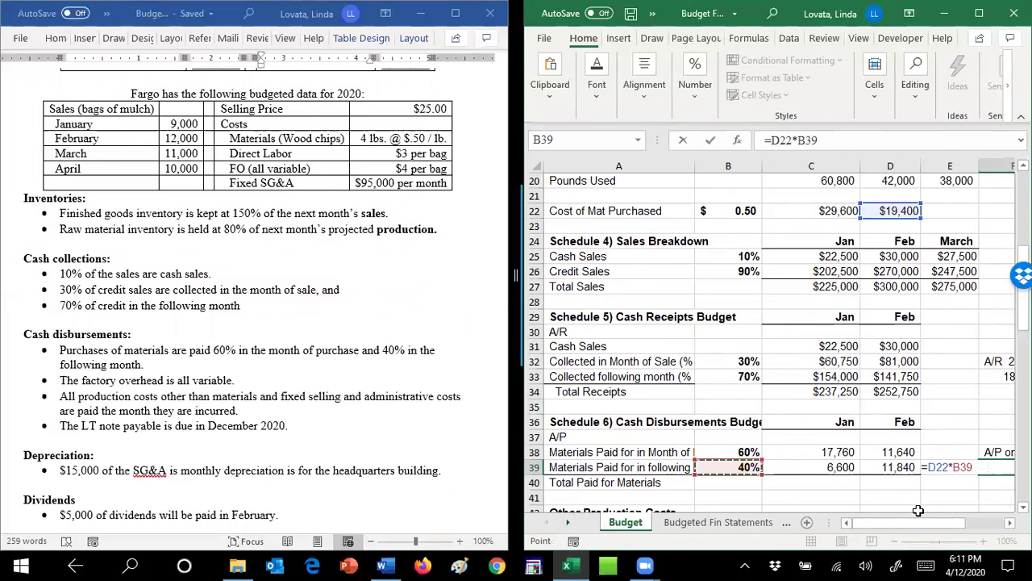
pyautogui.press('Return')
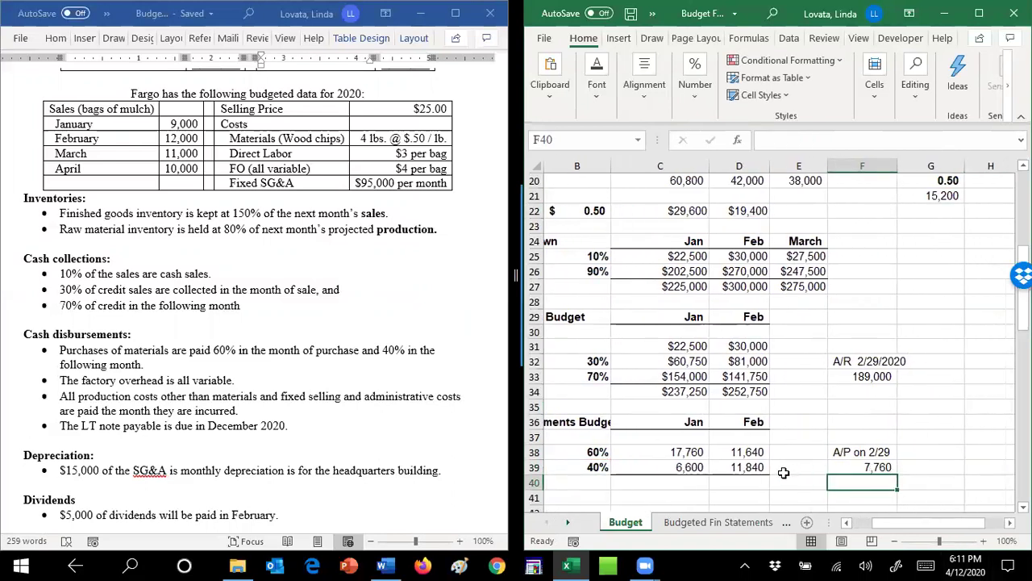
pyautogui.click(731, 454)
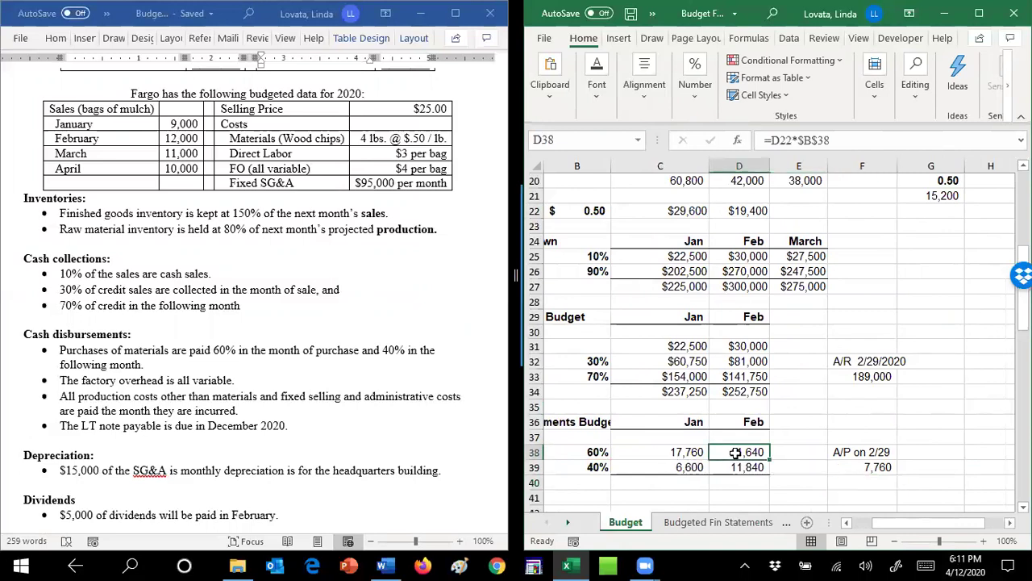
pyautogui.click(879, 466)
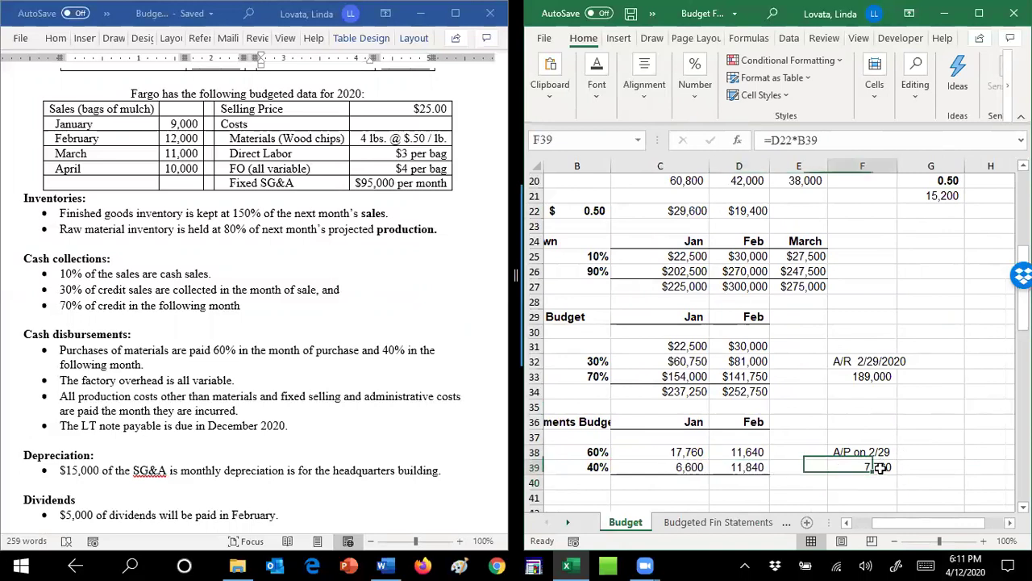
pyautogui.click(746, 454)
pyautogui.click(879, 470)
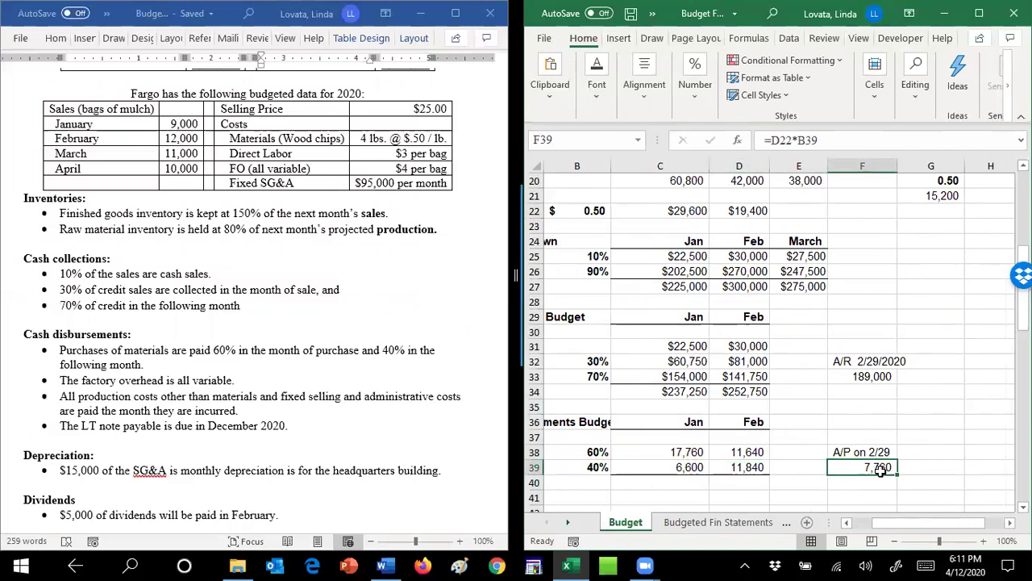
pyautogui.click(750, 211)
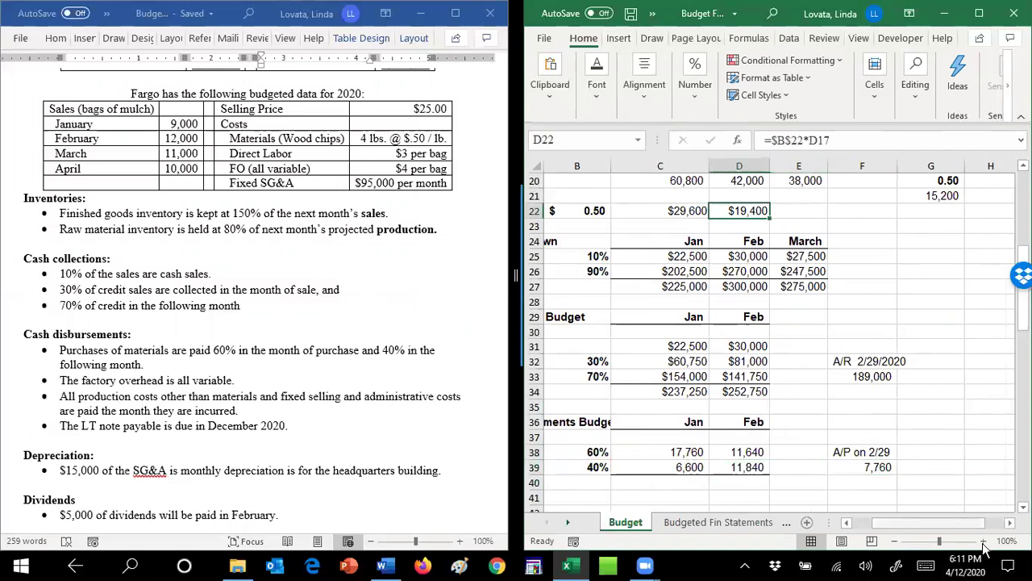
# Enter the per-bag rates under Other Production Costs: 3 for direct labor in B43 and 4 for variable factory overhead in B44.
pyautogui.click(846, 523)
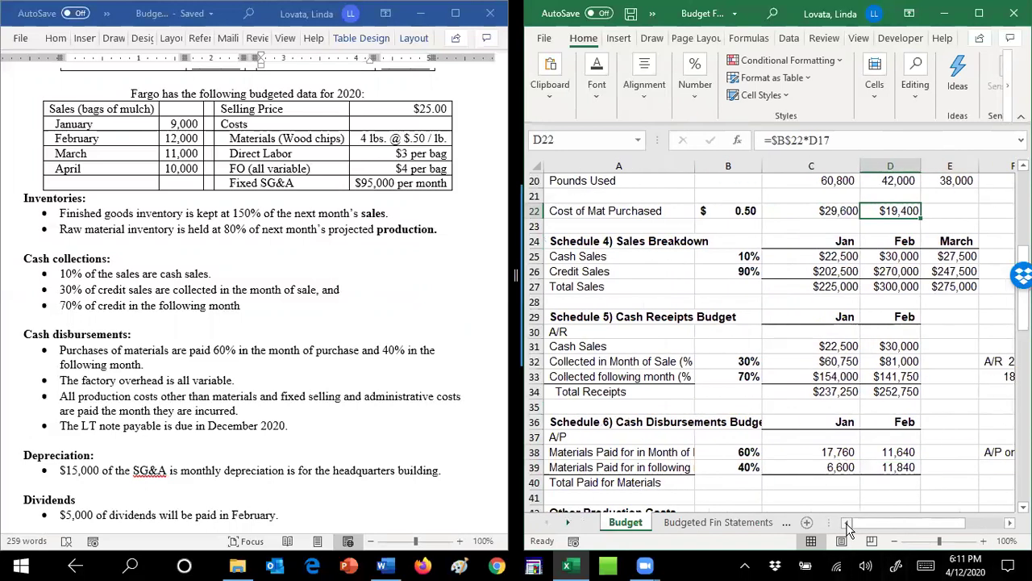
pyautogui.scroll(-2, 770, 338)
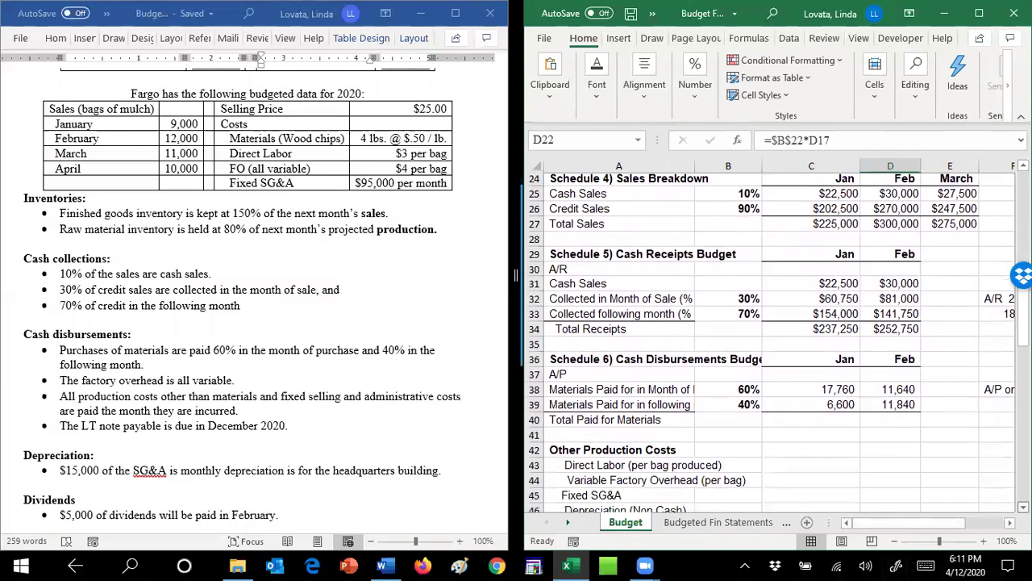
pyautogui.scroll(-2, 770, 339)
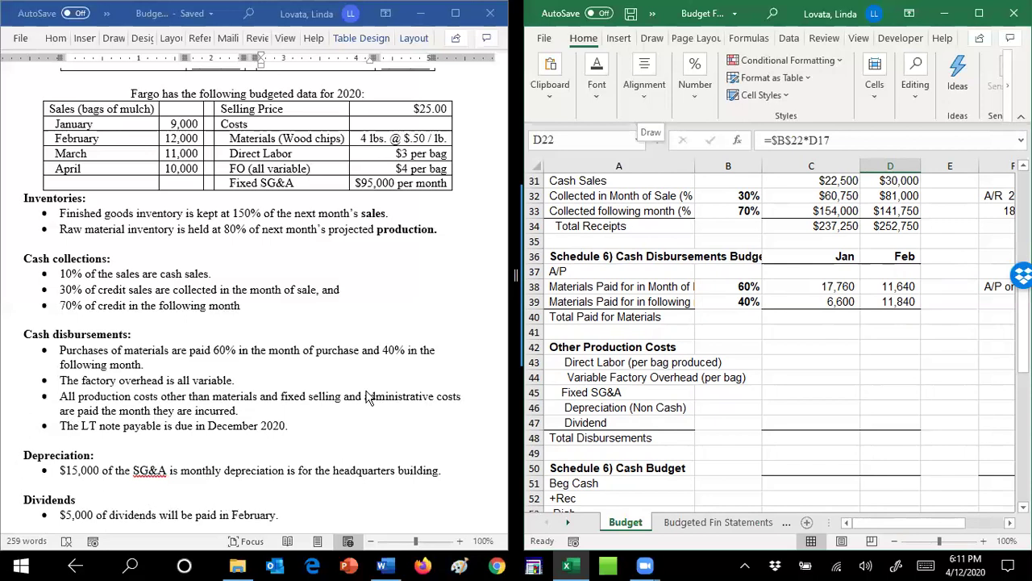
pyautogui.click(746, 362)
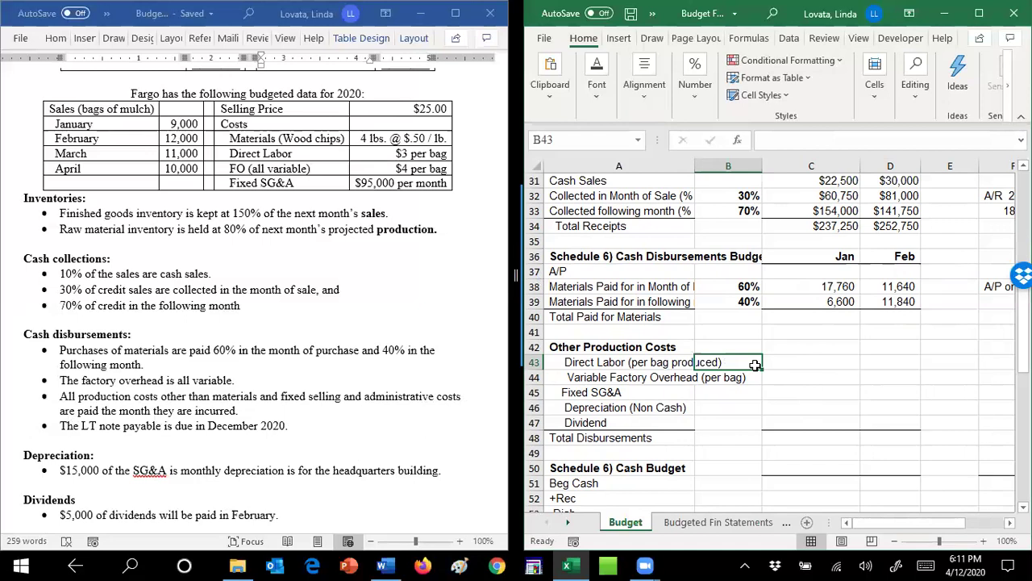
pyautogui.write('3')
pyautogui.press('Return')
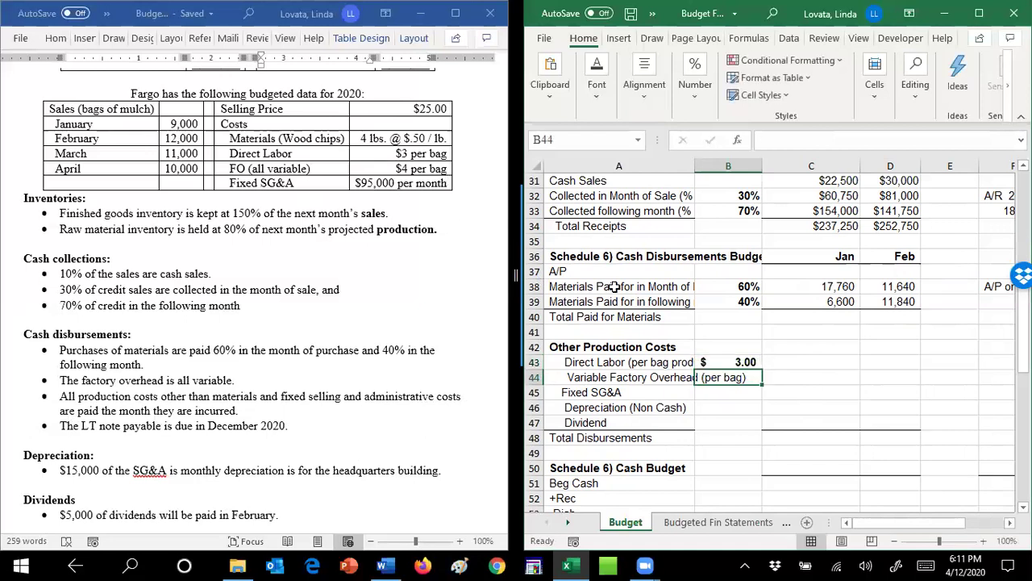
pyautogui.write('4')
pyautogui.press('Return')
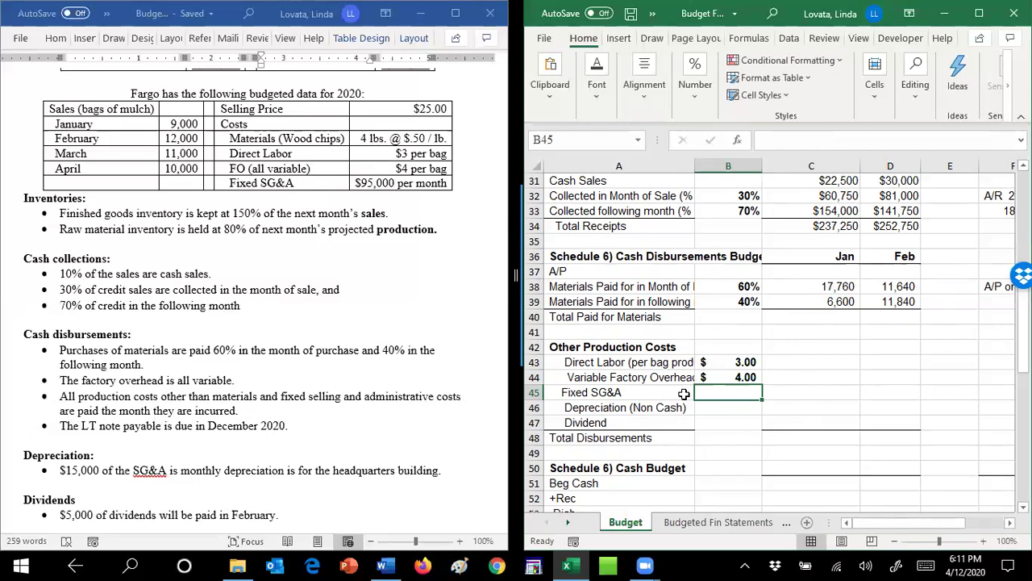
# Calculate January's direct labor cost in C43 from the bags produced with the formula =$B$43*C9.
pyautogui.click(817, 365)
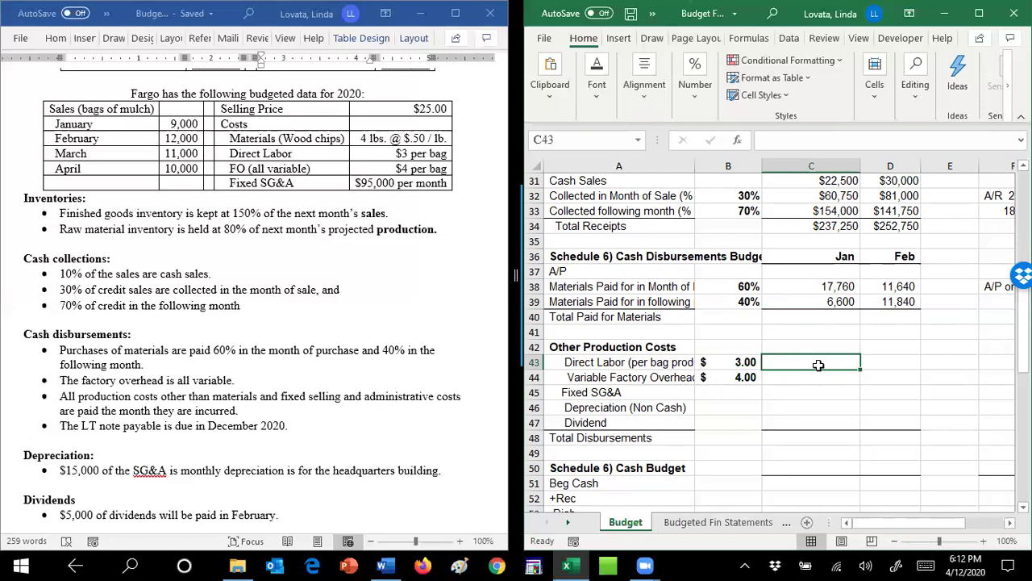
pyautogui.write('=')
pyautogui.press('Left')
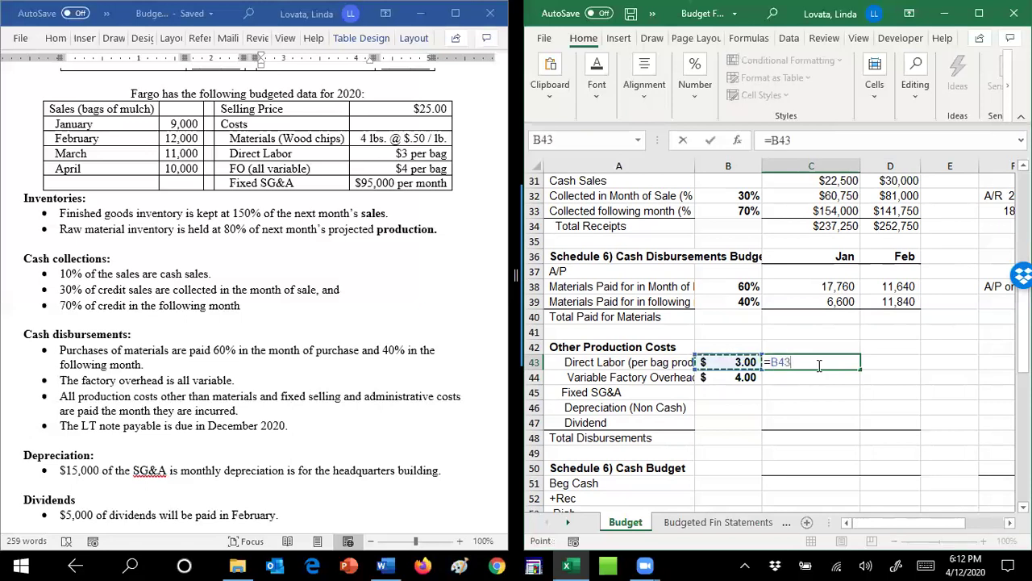
pyautogui.press('F4')
pyautogui.write('*')
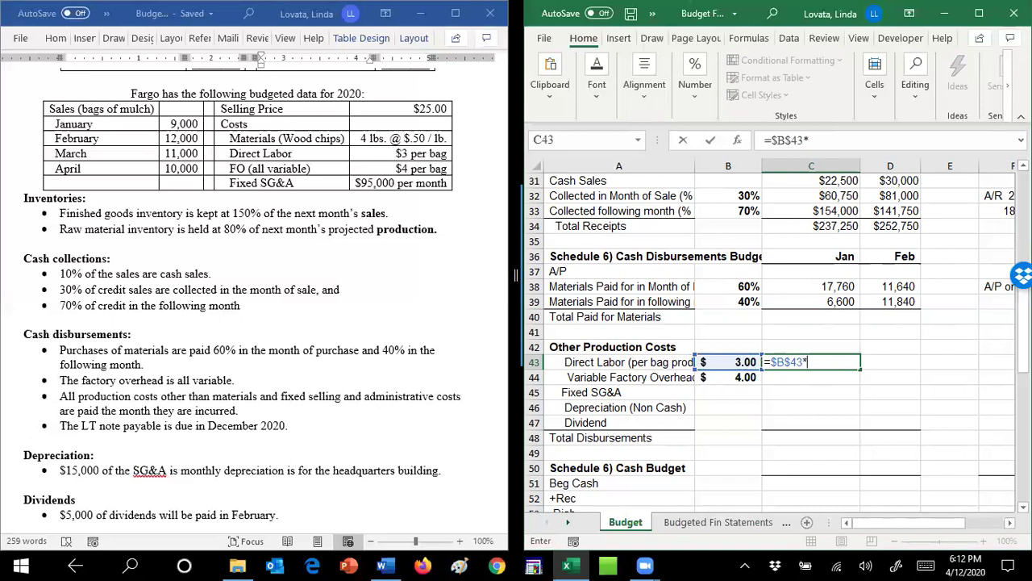
pyautogui.scroll(6, 771, 339)
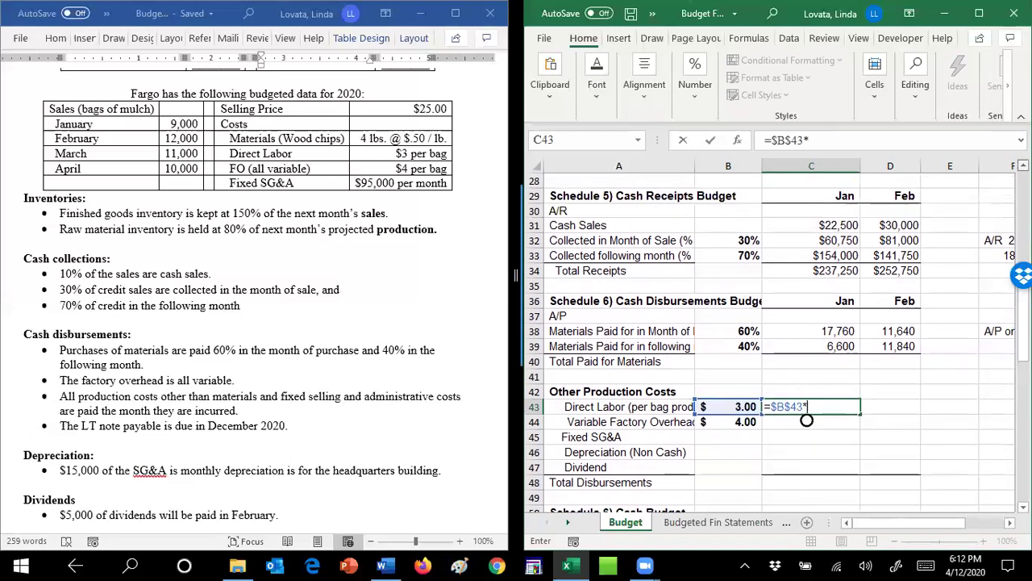
pyautogui.scroll(2, 770, 339)
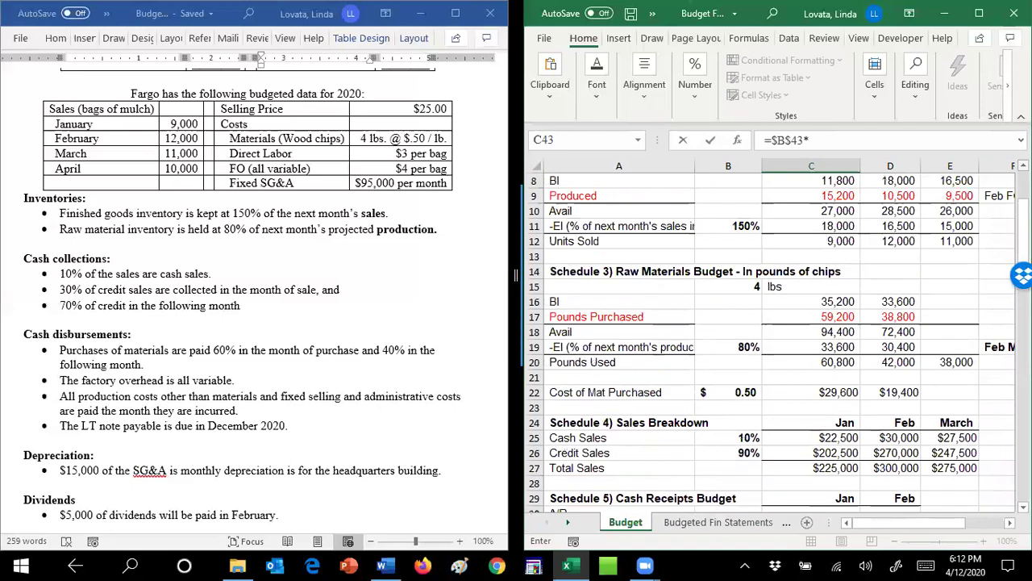
pyautogui.scroll(1, 770, 339)
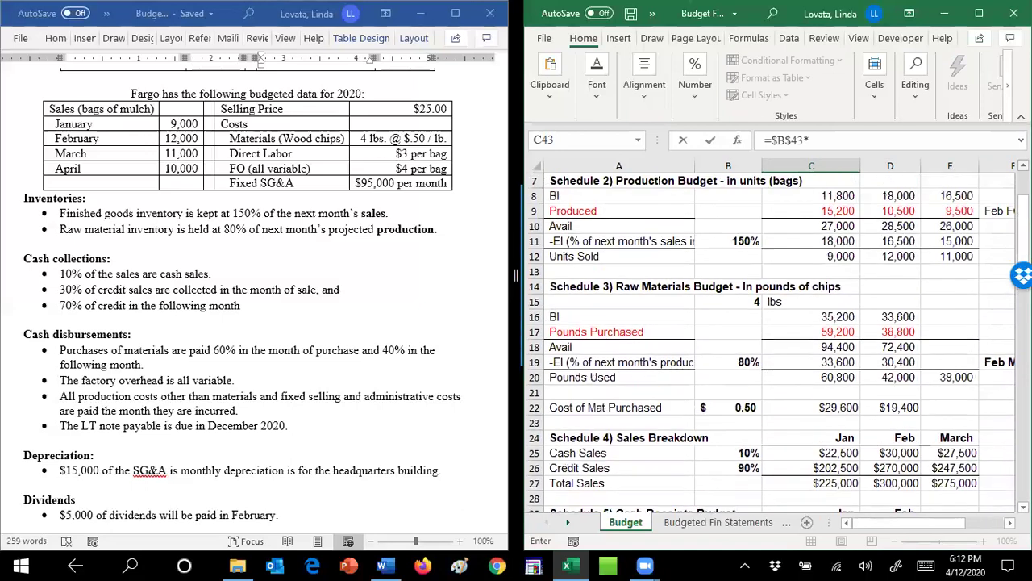
pyautogui.click(824, 210)
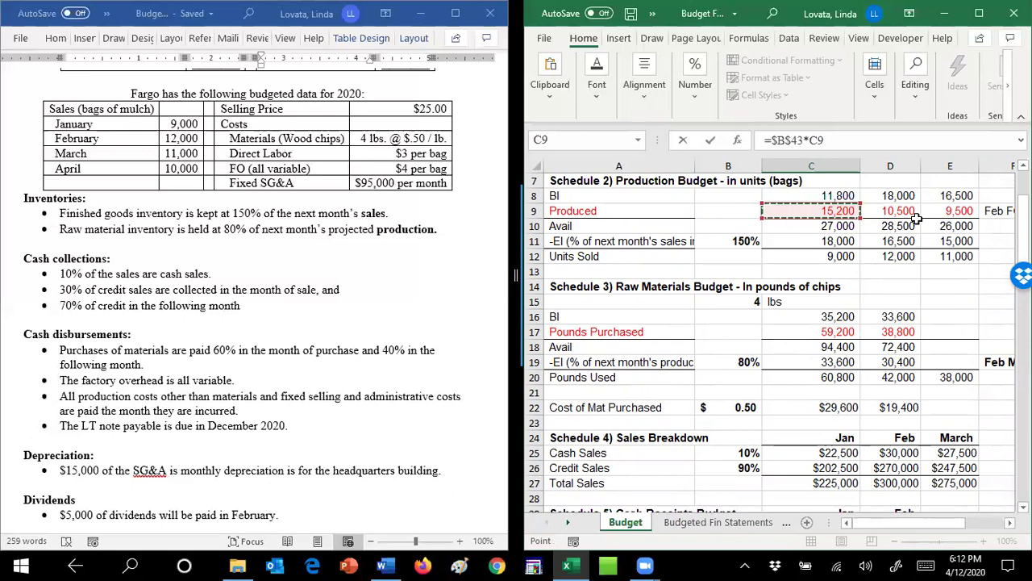
pyautogui.press('Return')
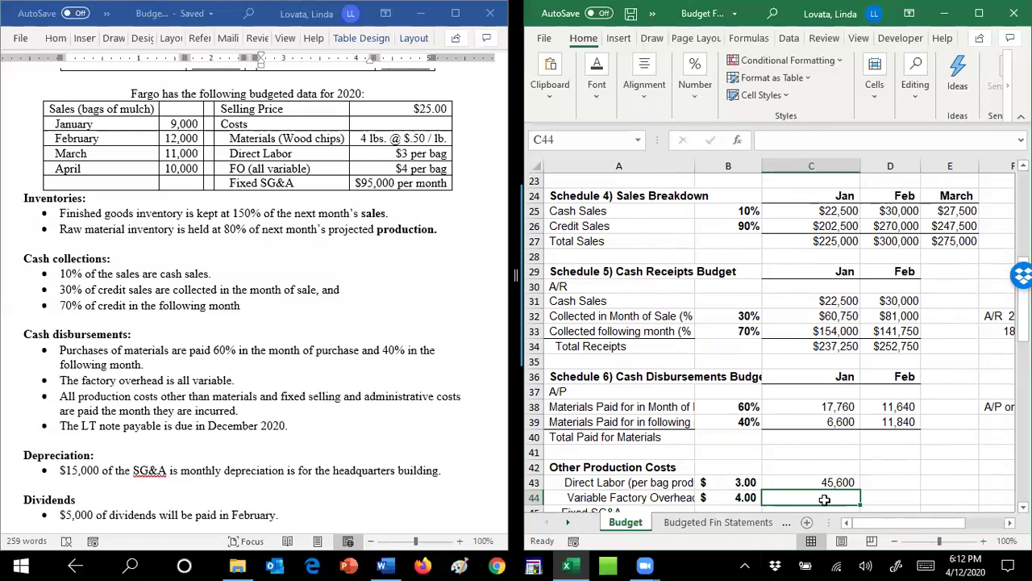
# Calculate January's variable factory overhead in C44 from the bags produced with the formula =$B$44*C9.
pyautogui.write('=')
pyautogui.press('Left')
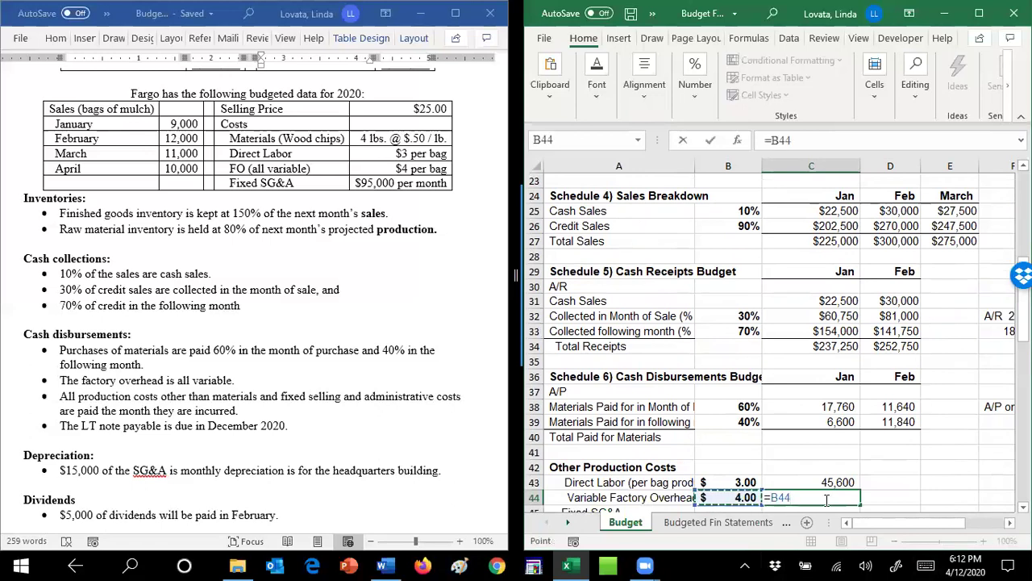
pyautogui.press('F4')
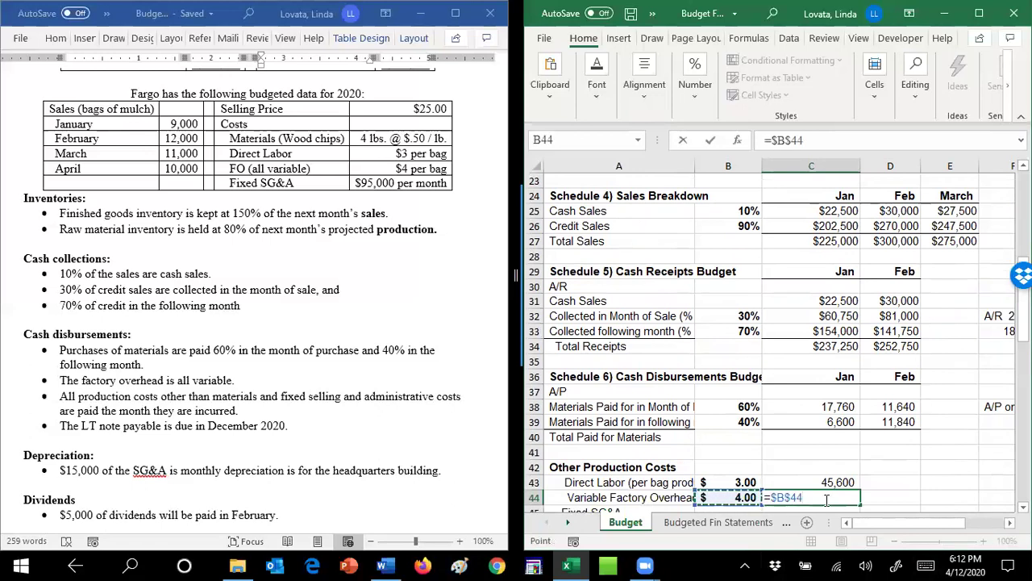
pyautogui.write('*')
pyautogui.scroll(7, 821, 288)
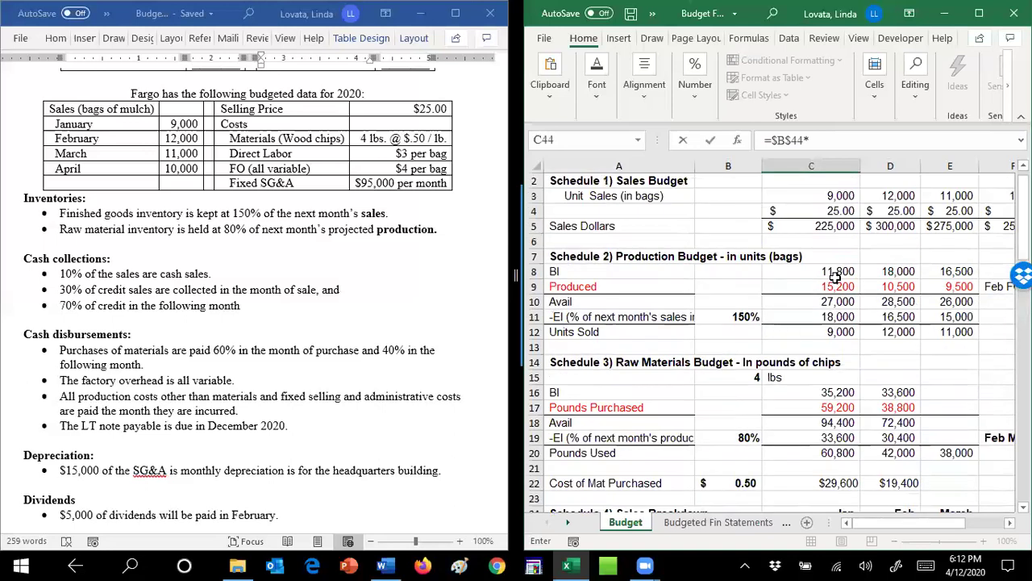
pyautogui.click(837, 286)
pyautogui.press('Return')
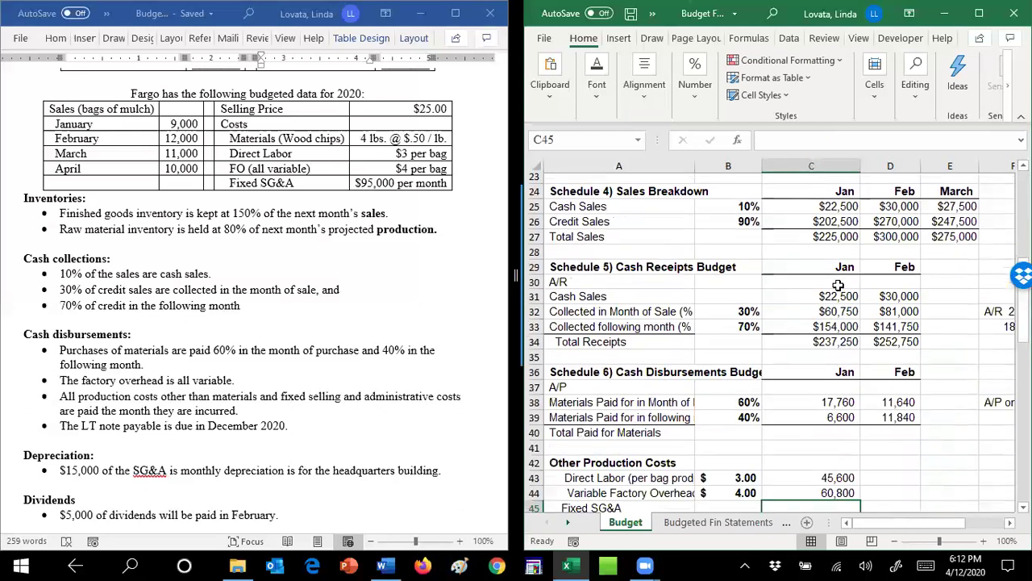
# Enter January's fixed SG&A of 95000 in C45.
pyautogui.scroll(-1, 689, 482)
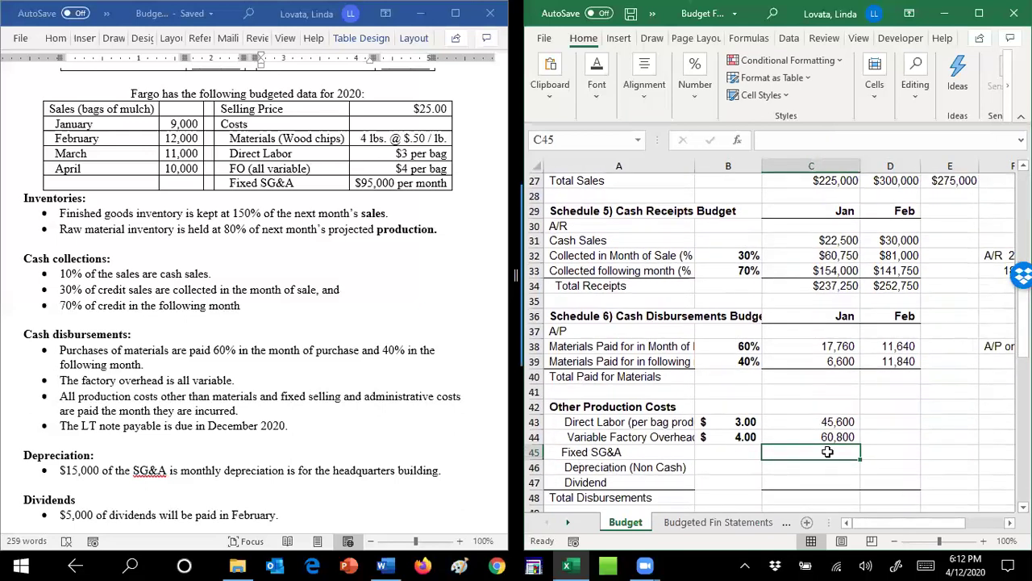
pyautogui.write('95000')
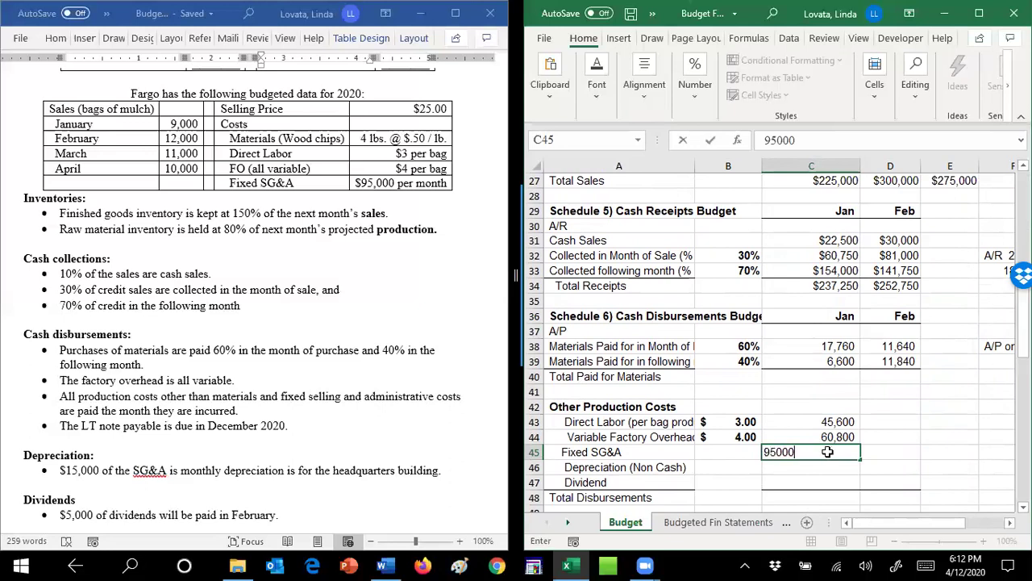
pyautogui.press('Return')
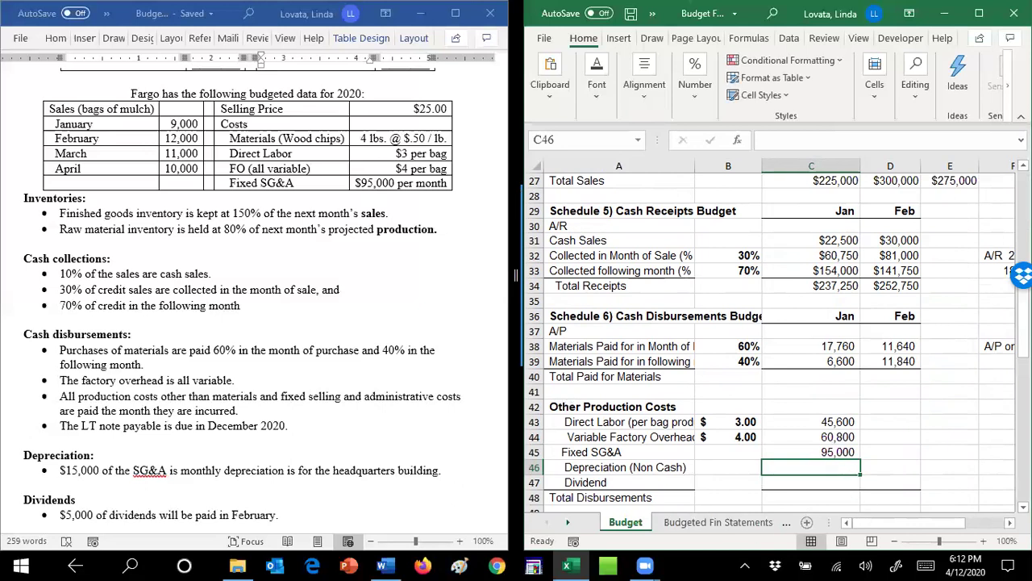
# Enter January's non-cash depreciation as -15000 in C46.
pyautogui.scroll(-1, 809, 437)
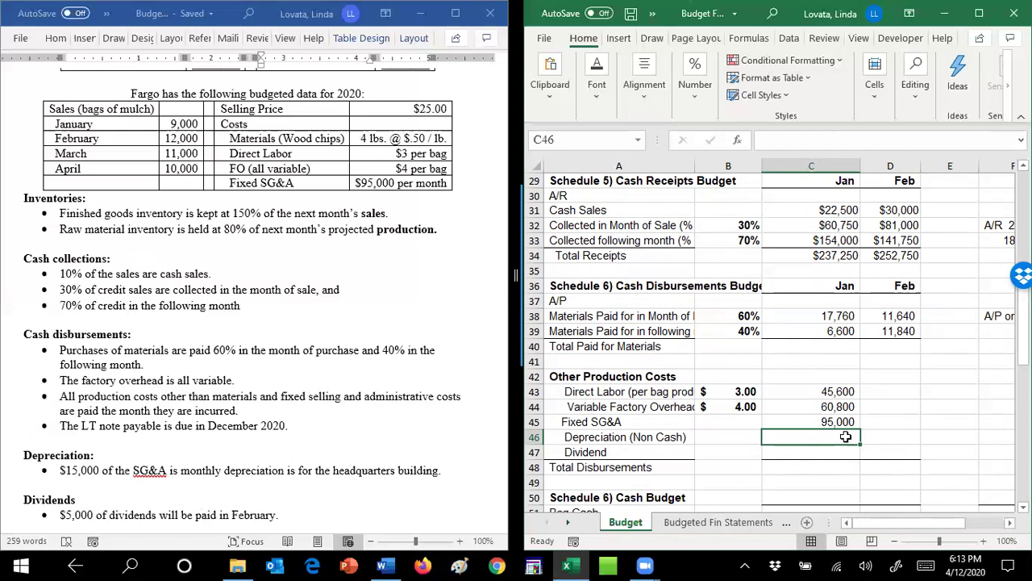
pyautogui.write('-')
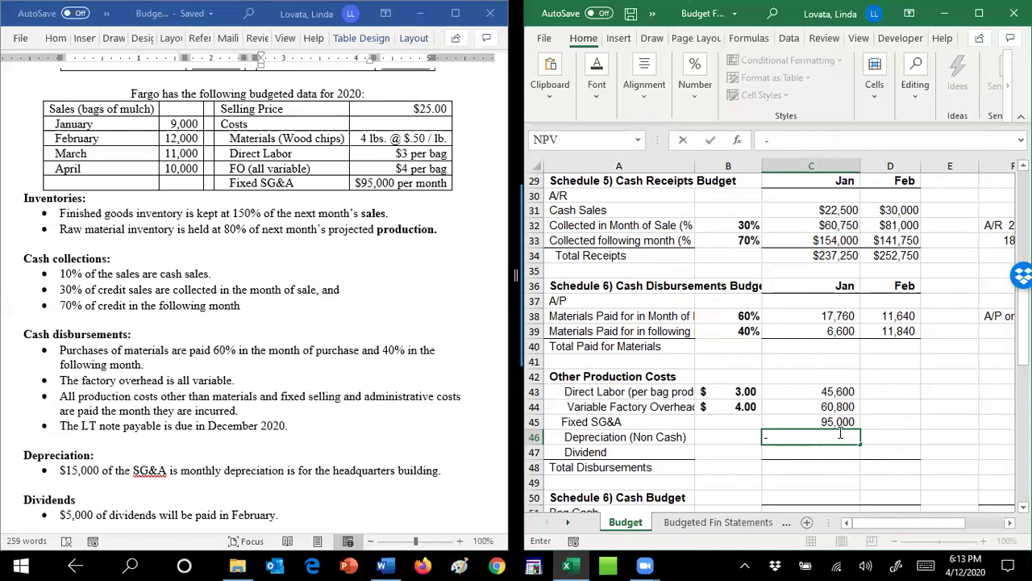
pyautogui.write('15000')
pyautogui.press('Return')
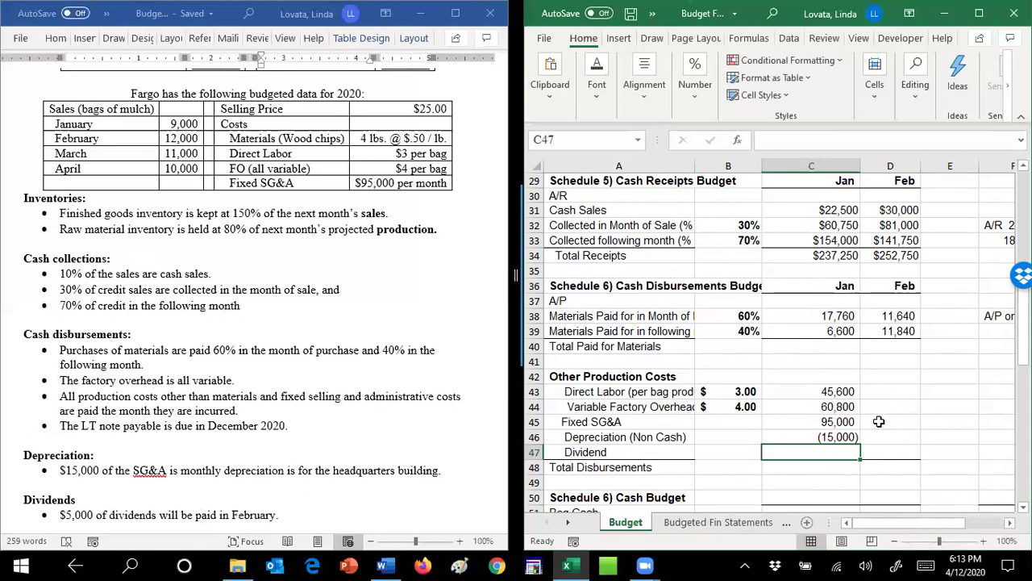
# Copy January's other production costs in C43:C46 across to February, and enter February's dividend of 5,000 in D47.
pyautogui.moveTo(839, 391); pyautogui.dragTo(891, 453)
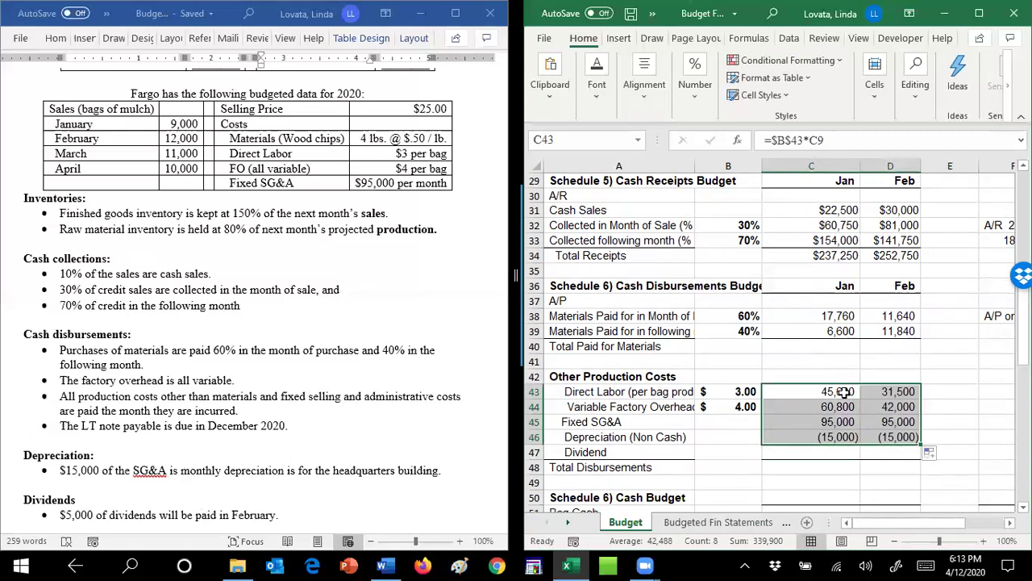
pyautogui.click(889, 392)
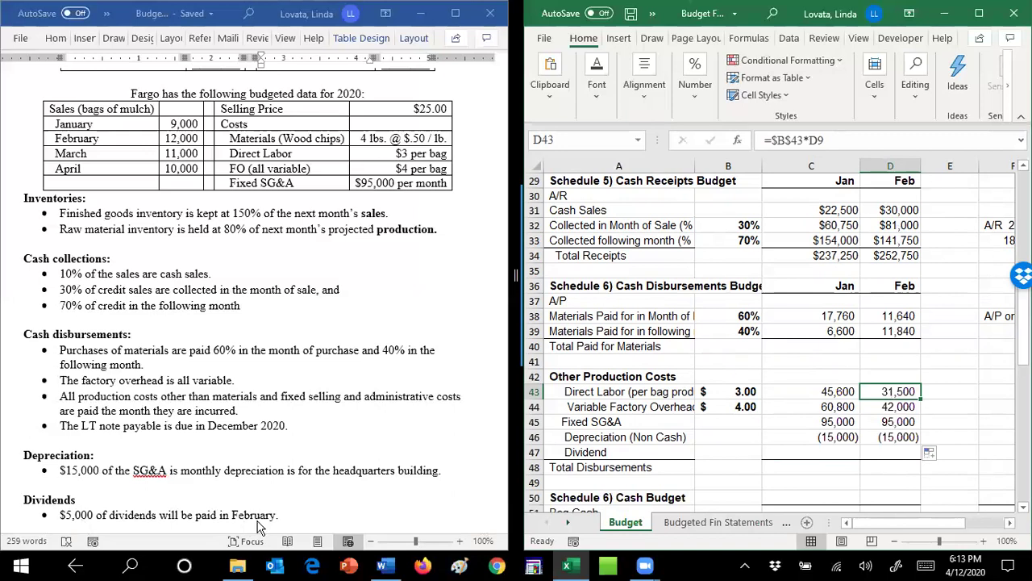
pyautogui.click(909, 453)
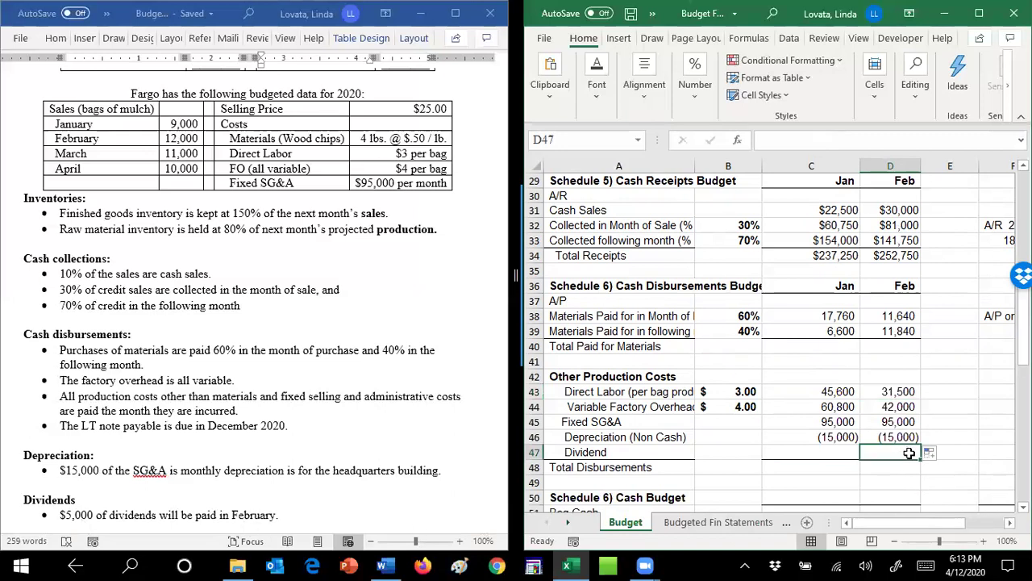
pyautogui.write('5,000')
pyautogui.press('Return')
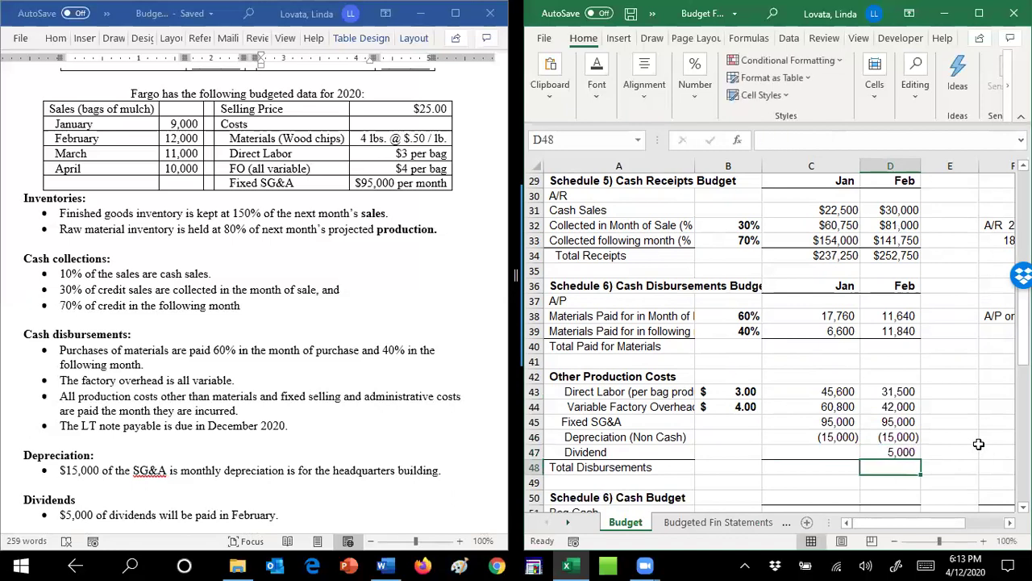
# Sum the materials payments in C40:D40 and the total disbursements from rows 40 to 47 in C48:D48 for both months.
pyautogui.moveTo(831, 345); pyautogui.dragTo(890, 353)
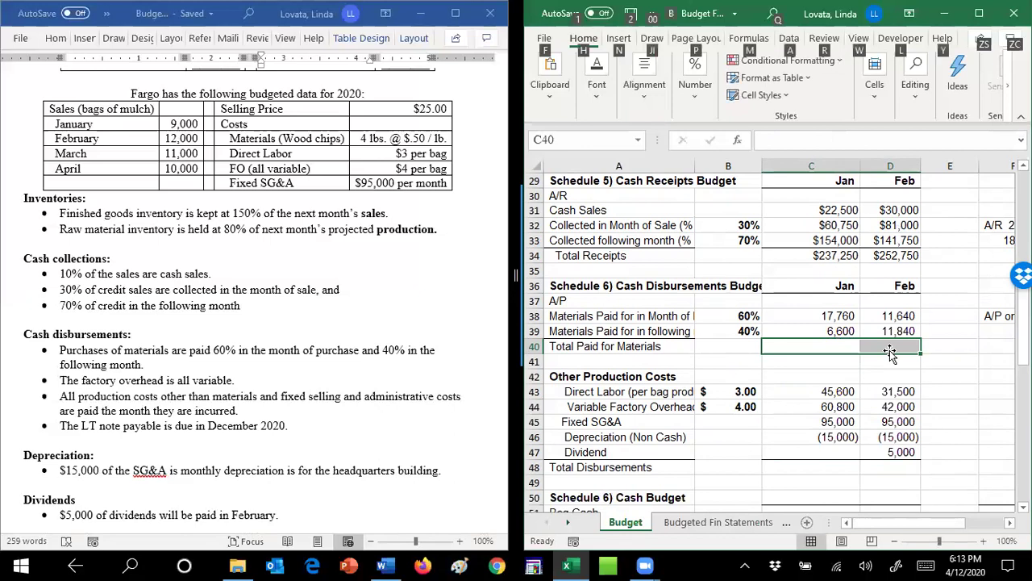
pyautogui.hotkey('alt', '=')
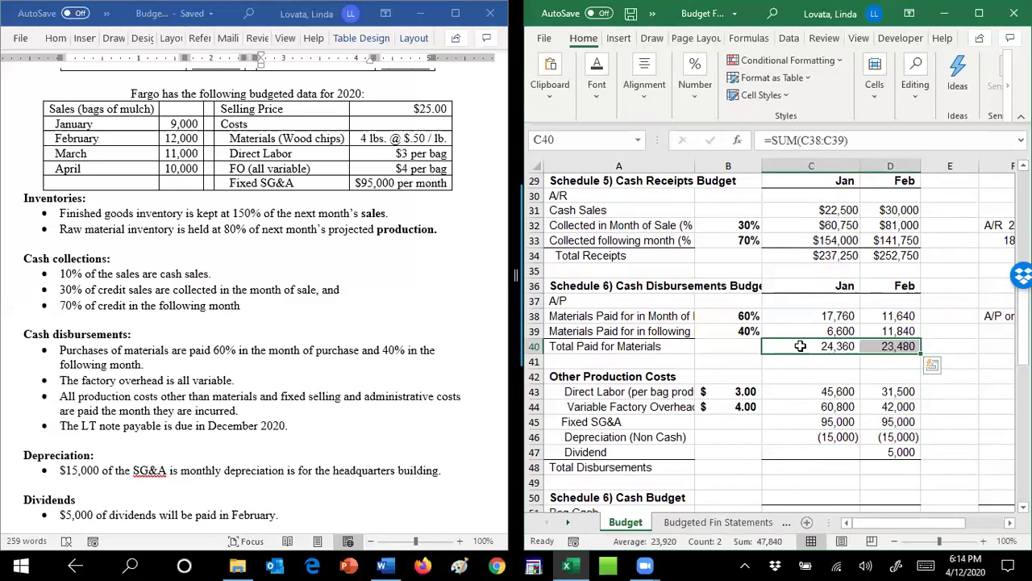
pyautogui.click(828, 346)
pyautogui.moveTo(831, 346); pyautogui.dragTo(897, 469)
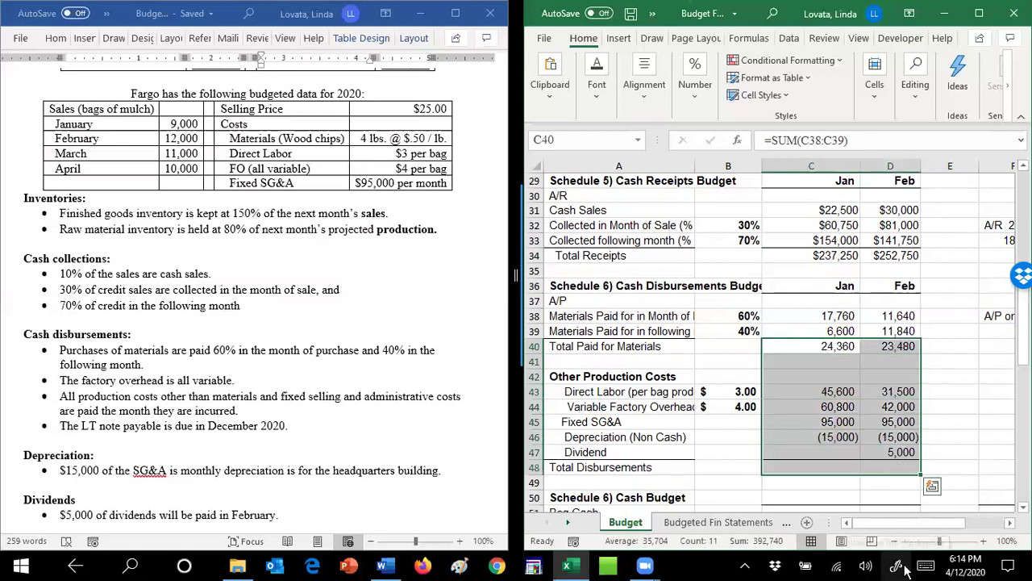
pyautogui.hotkey('alt', '=')
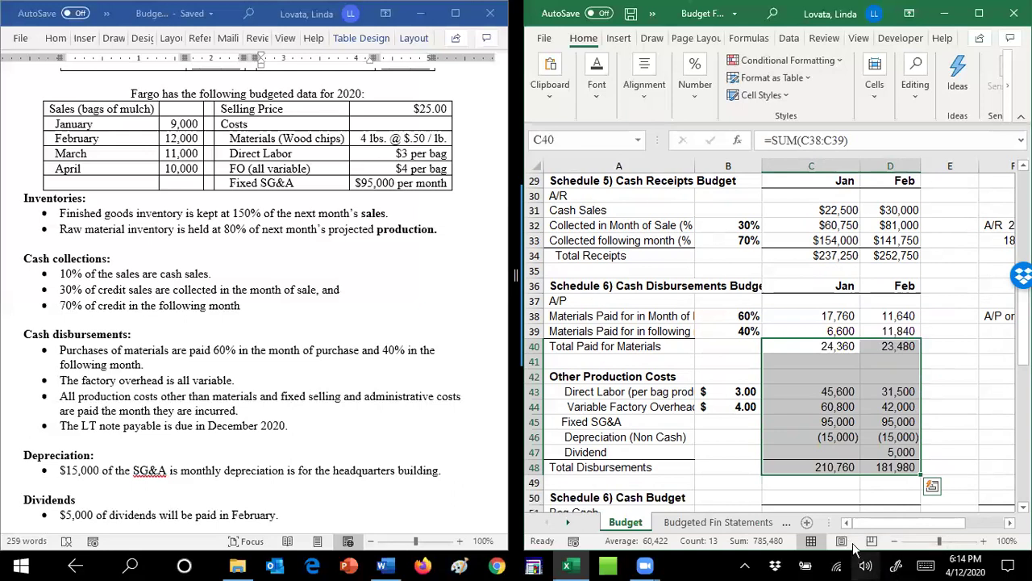
pyautogui.click(910, 467)
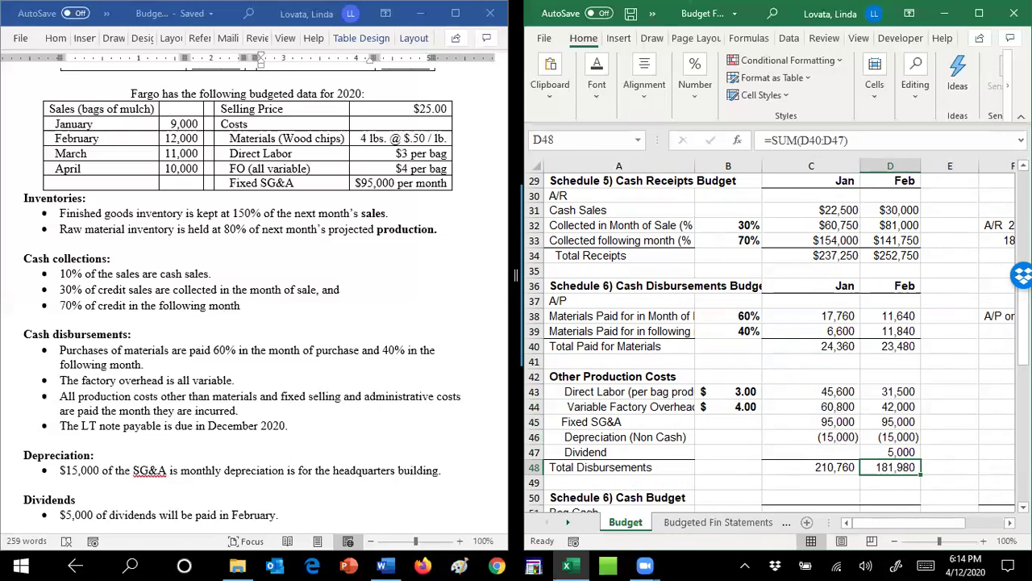
# Link January's cash receipts in C52 of the Cash Budget to Total Receipts with the formula =C34.
pyautogui.scroll(-1, 775, 338)
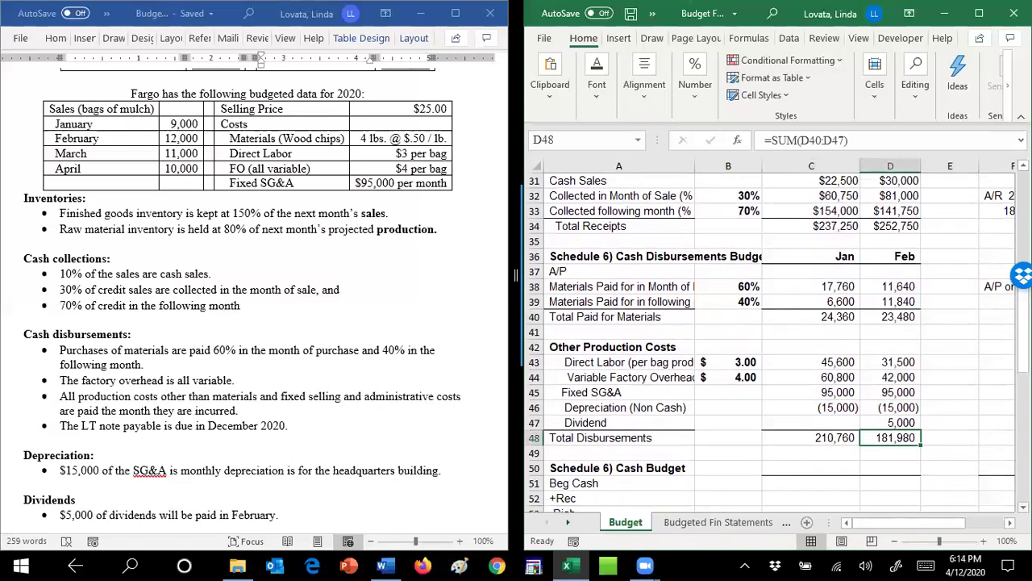
pyautogui.scroll(-1, 777, 342)
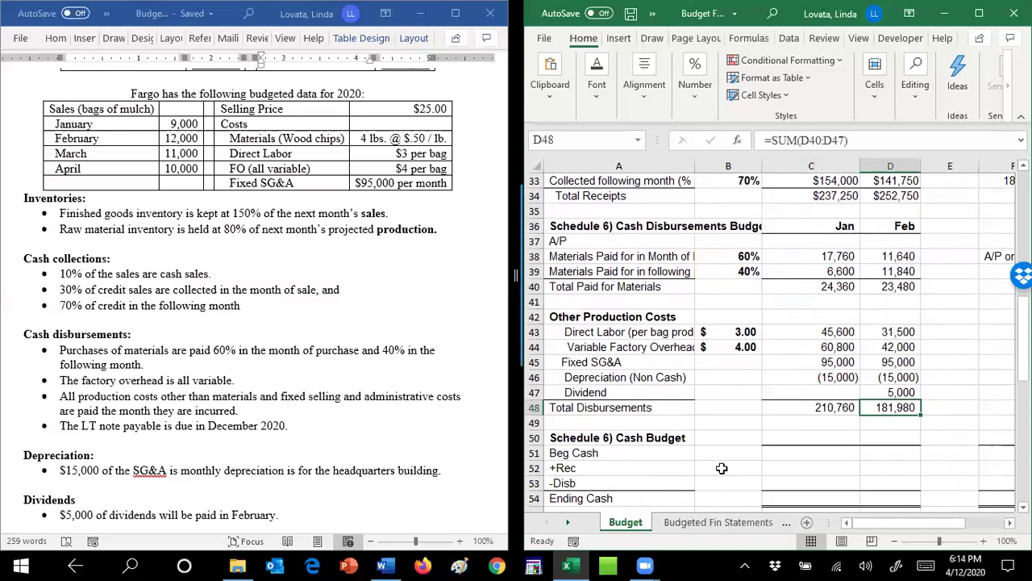
pyautogui.click(802, 469)
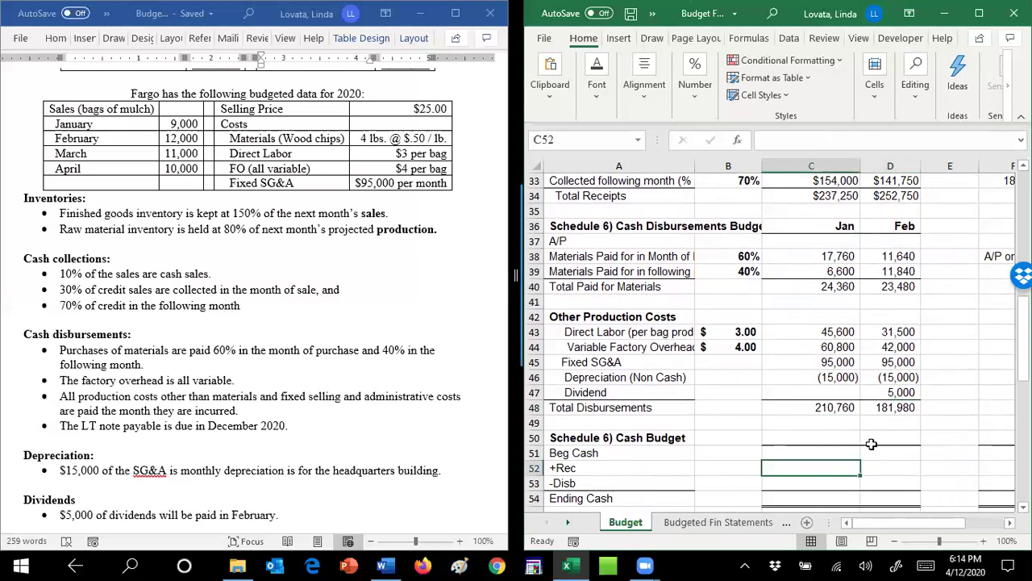
pyautogui.write('=')
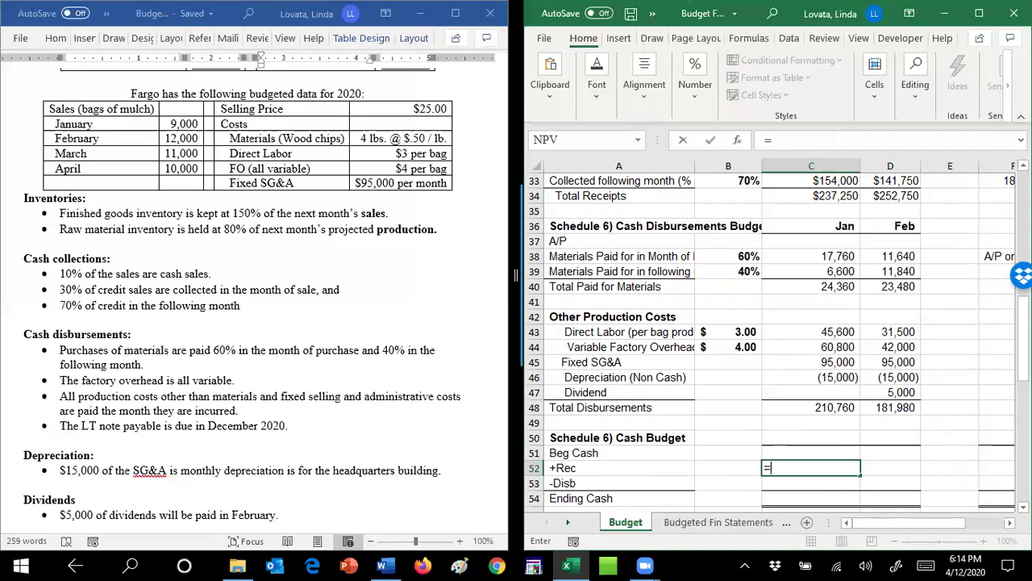
pyautogui.click(834, 194)
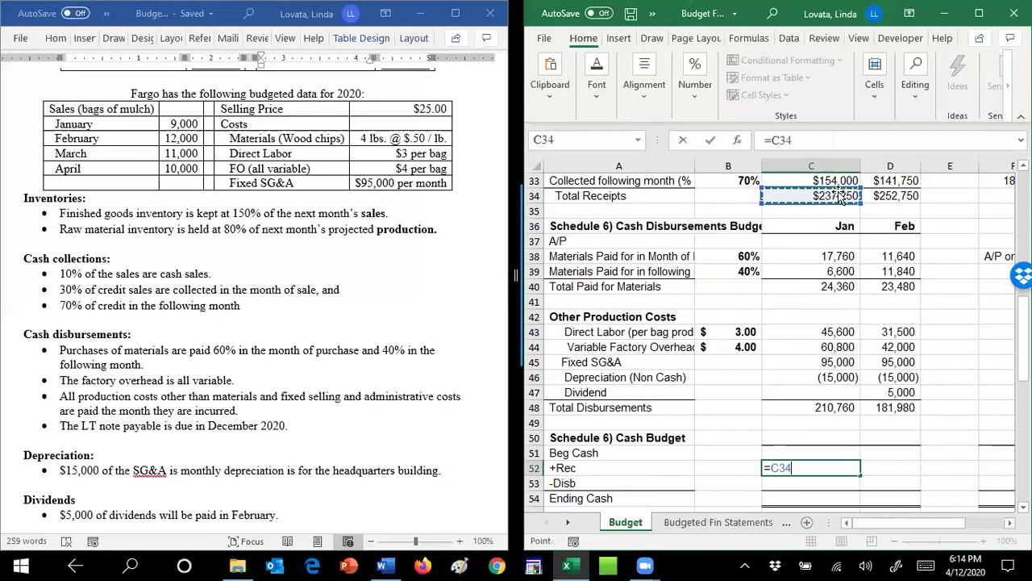
pyautogui.press('Return')
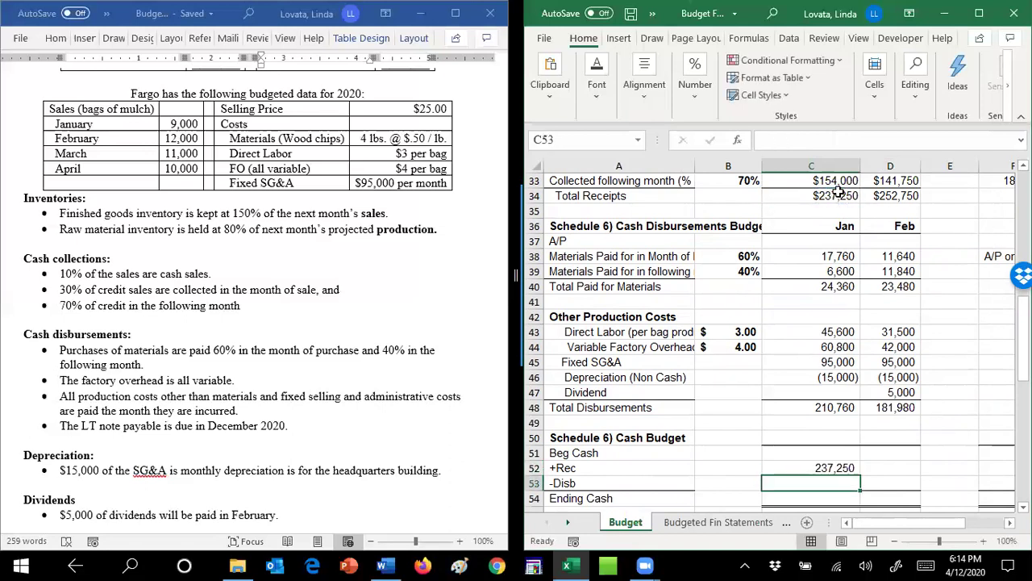
# Bring January's total disbursements from C48 into C53 of the Cash Budget as a negative amount.
pyautogui.write('-')
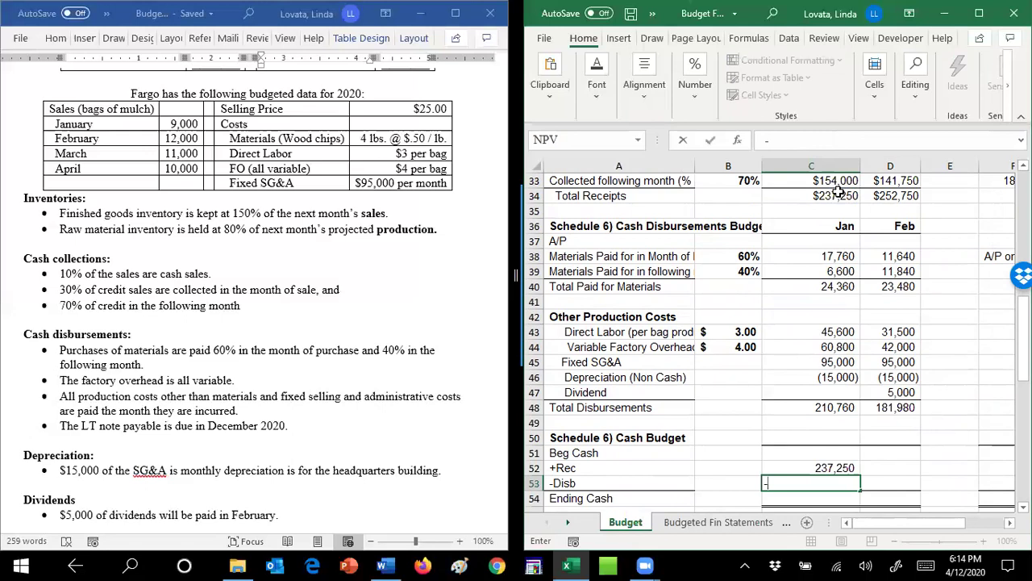
pyautogui.click(828, 409)
pyautogui.press('Return')
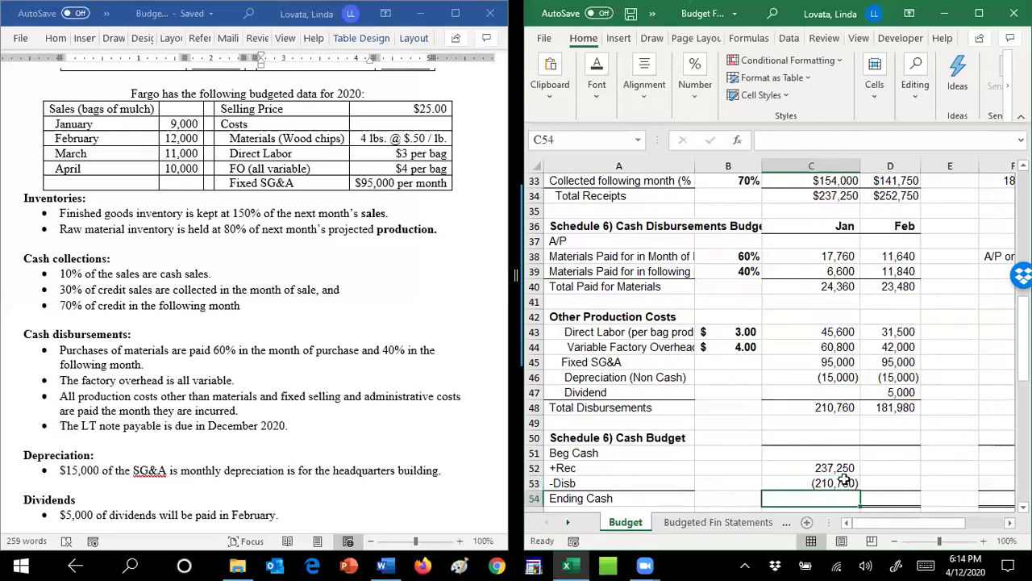
# Enter January's beginning cash of 52000 in C51, taken from the December 31, 2019 balance sheet in the problem document.
pyautogui.click(822, 450)
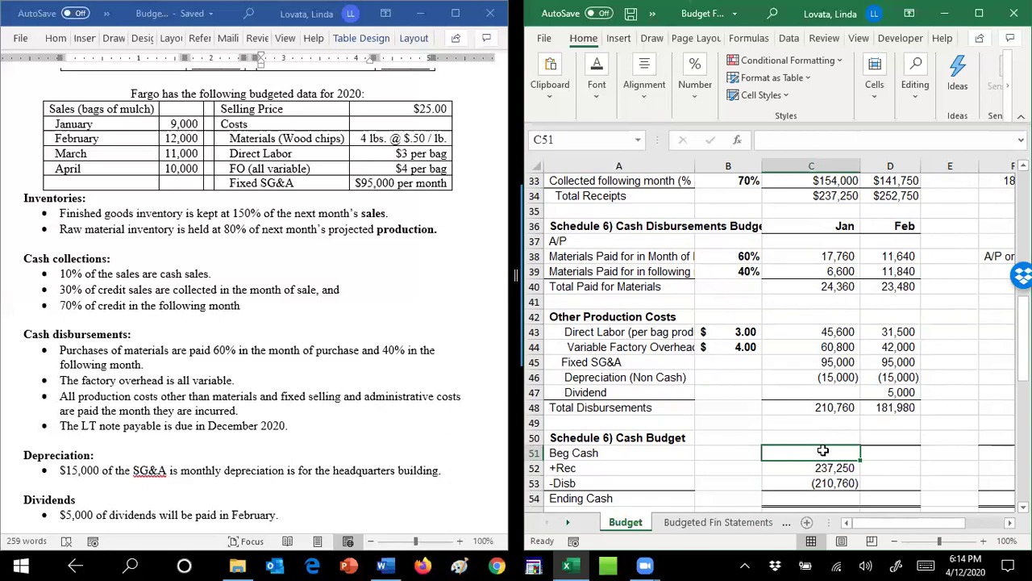
pyautogui.click(500, 280)
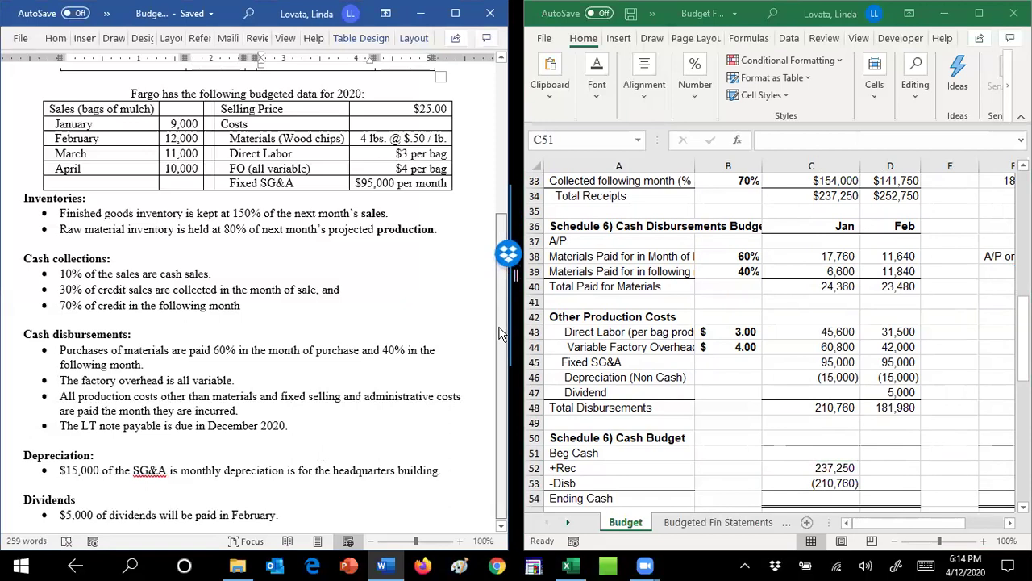
pyautogui.scroll(5, 497, 355)
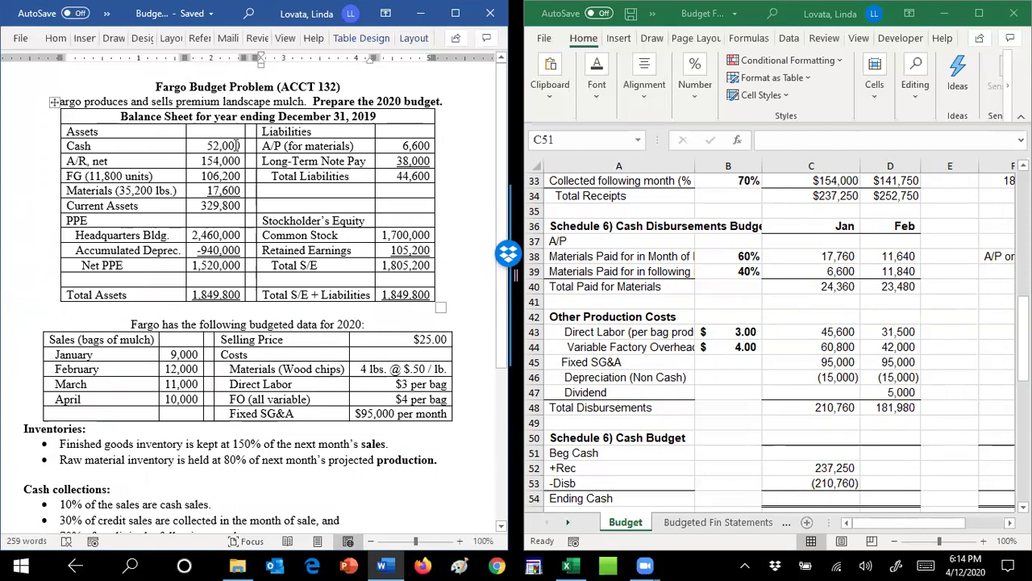
pyautogui.click(827, 453)
pyautogui.write('52,0')
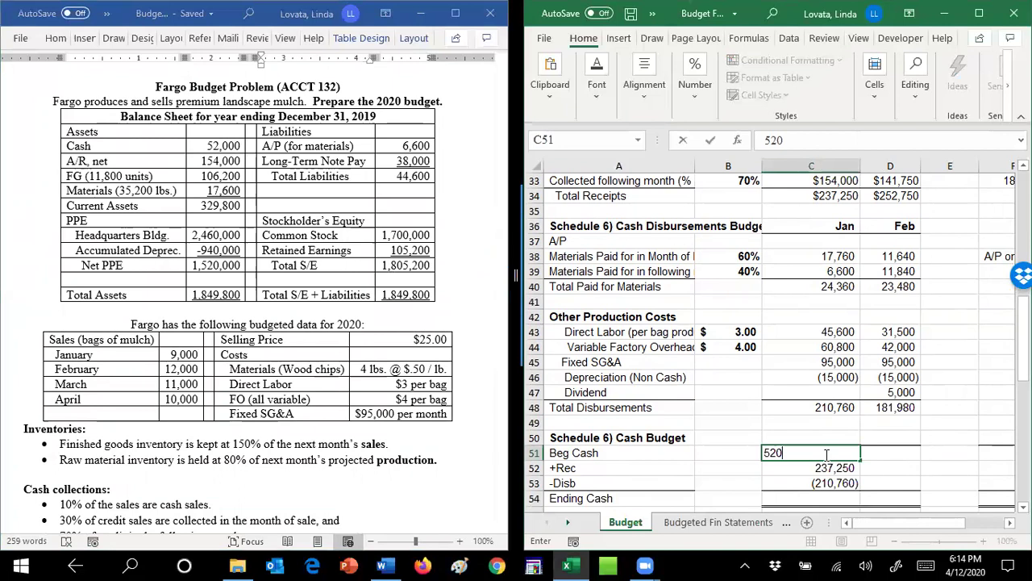
pyautogui.write('00')
pyautogui.press('Return')
# Calculate January's ending cash in C54 with the formula =SUM(C51:C53).
pyautogui.press('Down')
pyautogui.press('Down')
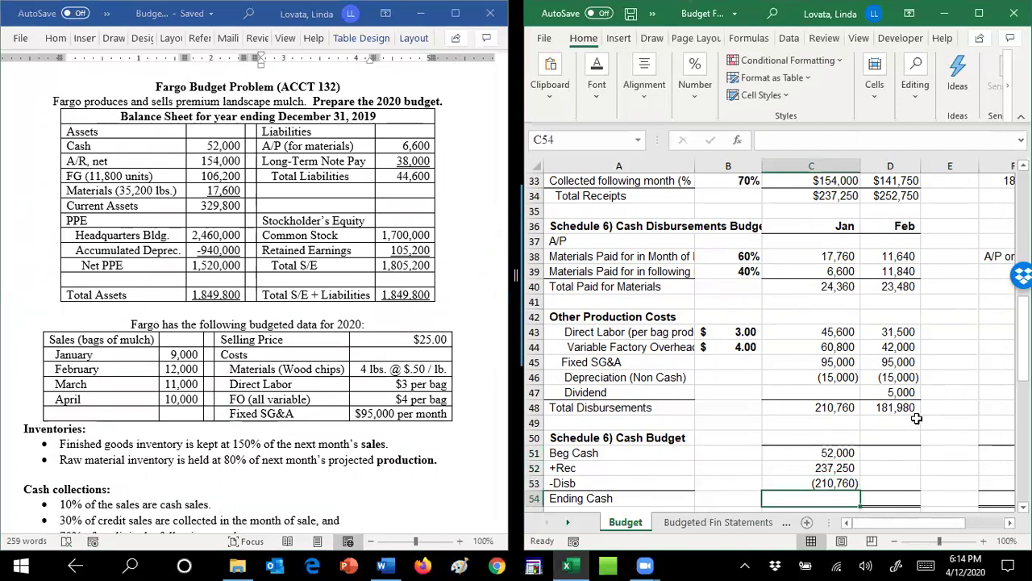
pyautogui.hotkey('alt', '=')
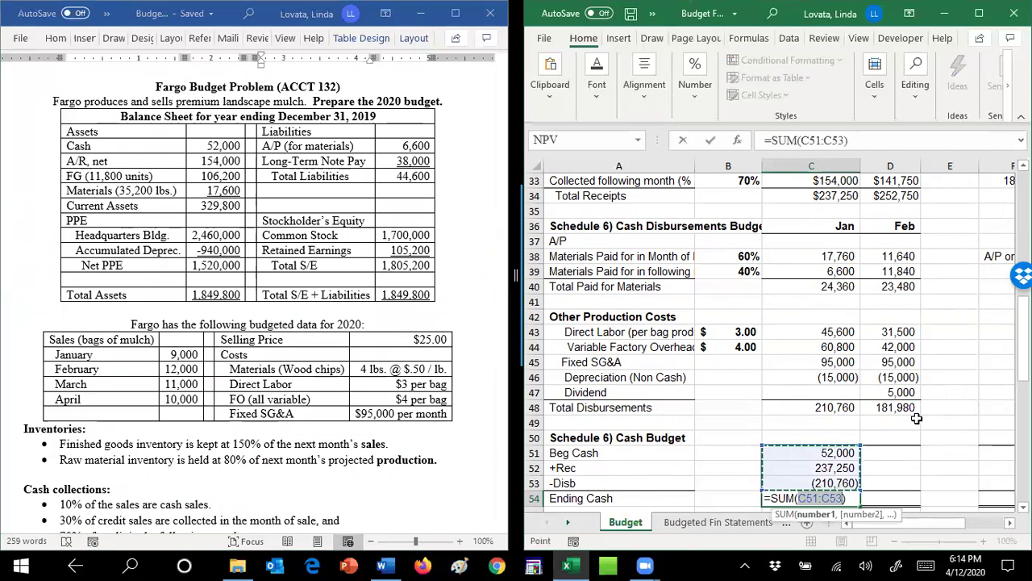
pyautogui.press('Return')
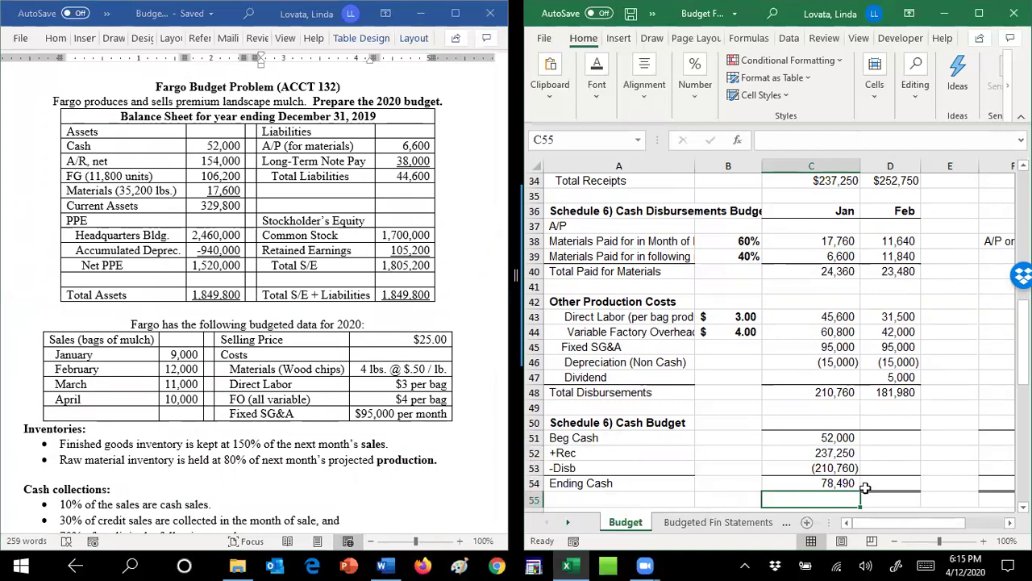
# Set February's beginning cash in D51 to =C54 and copy the receipts, disbursements and ending cash formulas in C52:C54 to February.
pyautogui.click(893, 438)
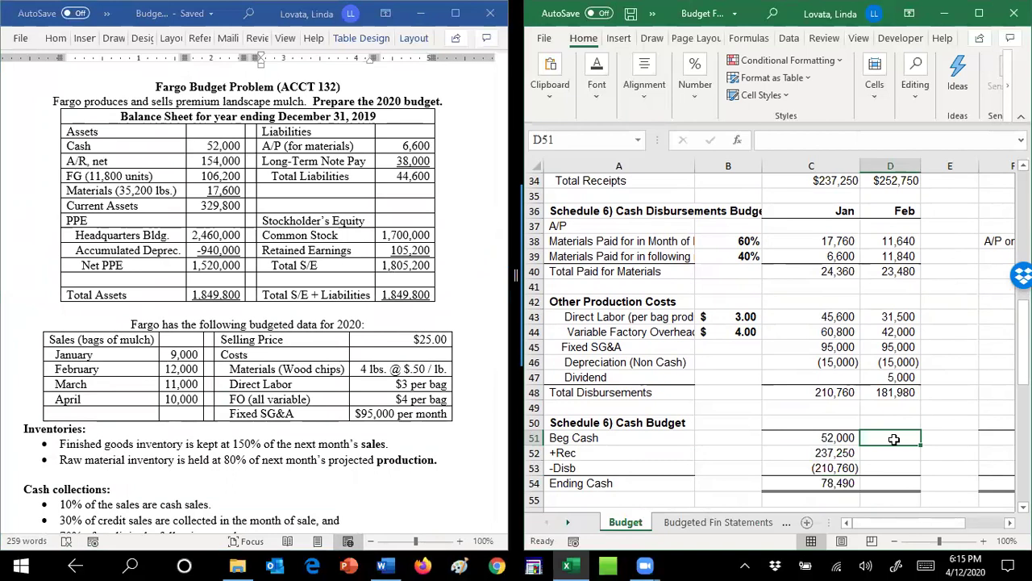
pyautogui.write('=')
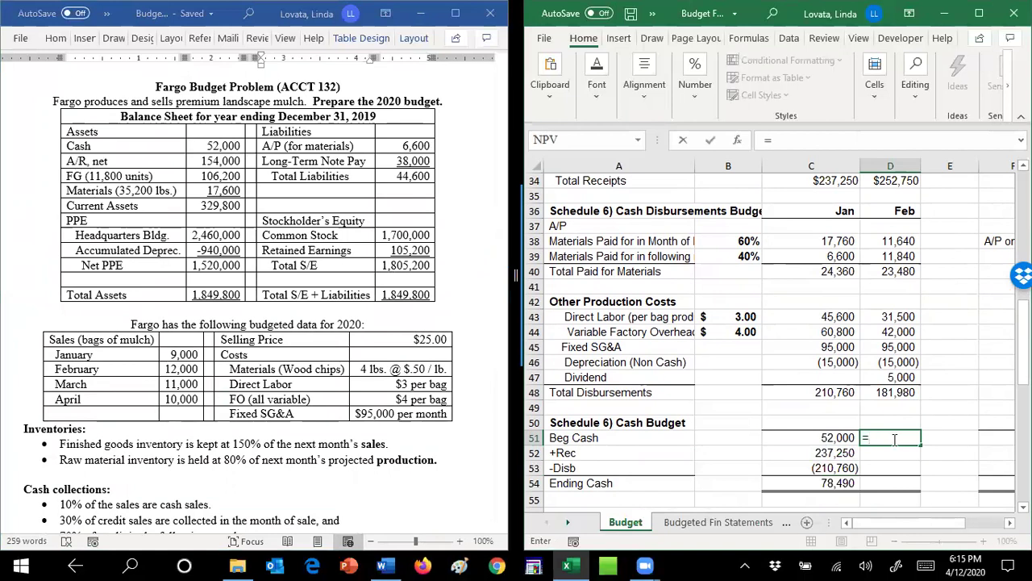
pyautogui.press('Left')
pyautogui.press('Down')
pyautogui.press('Down')
pyautogui.press('Down')
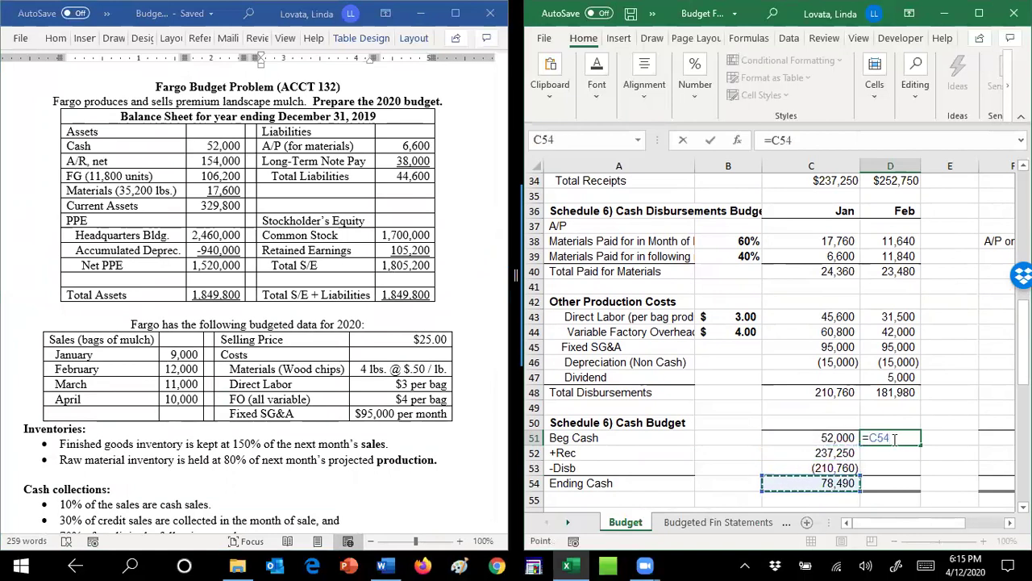
pyautogui.press('Return')
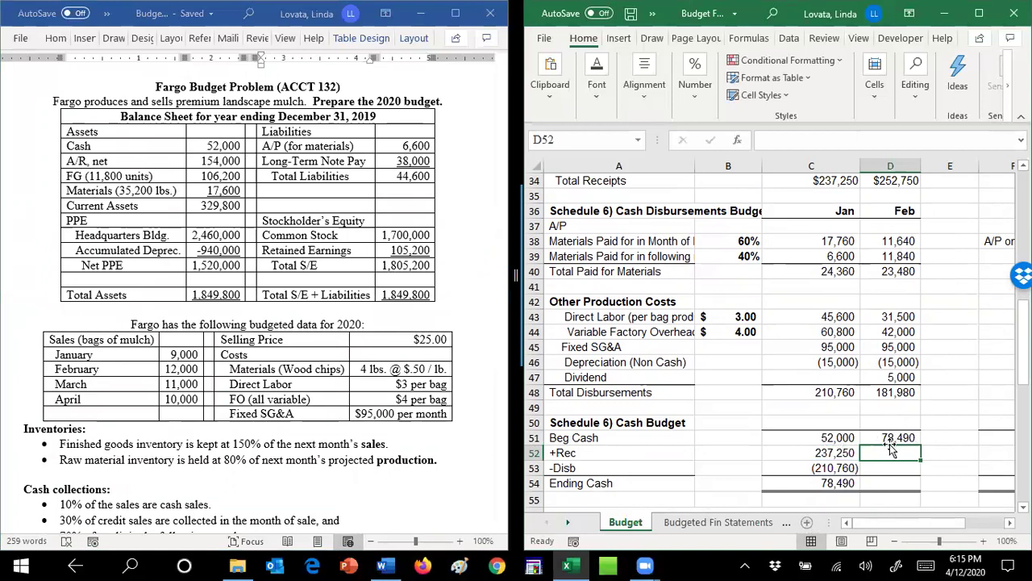
pyautogui.moveTo(841, 452); pyautogui.dragTo(908, 488)
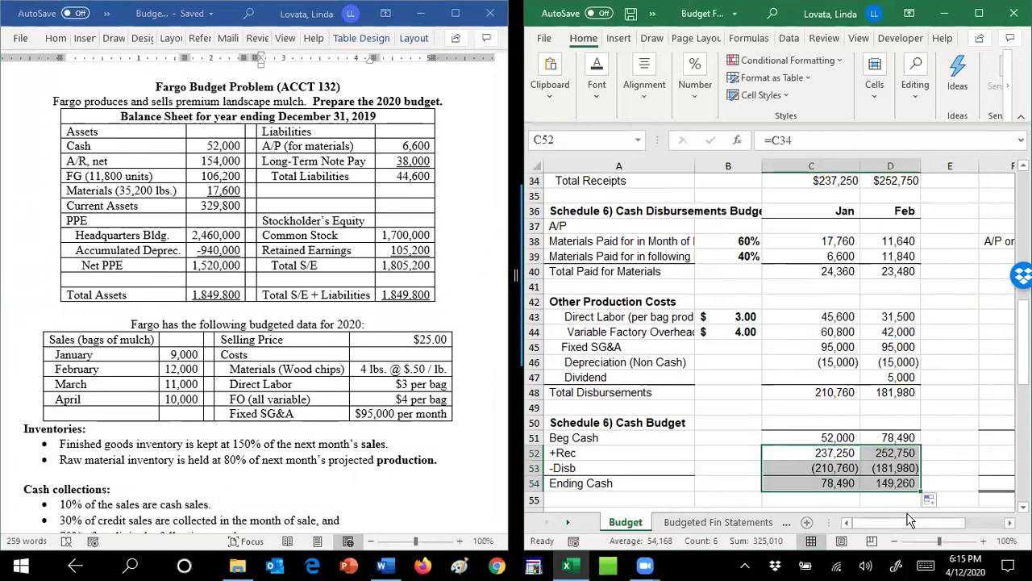
pyautogui.click(898, 483)
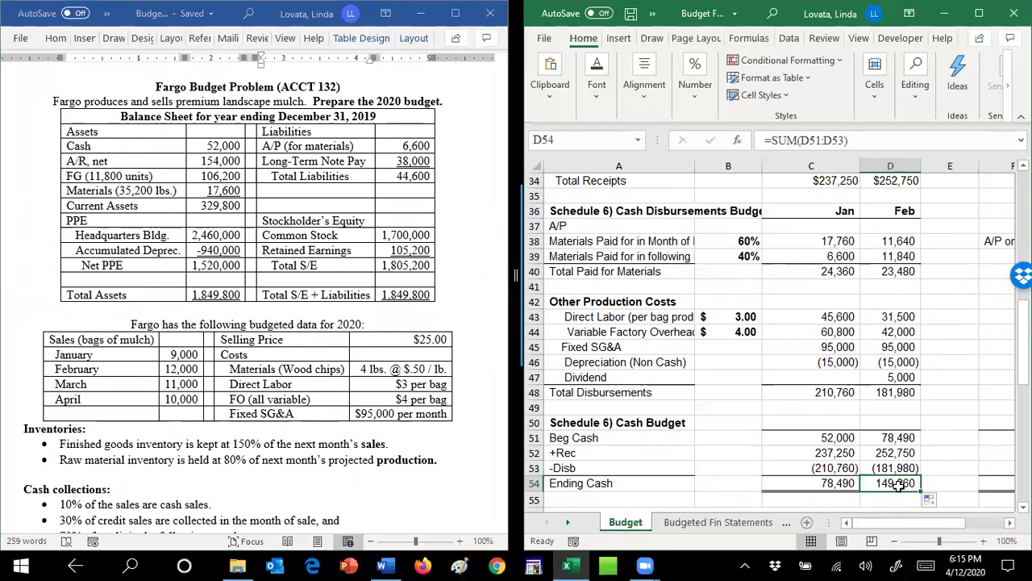
# Label the additional column of the Cash Budget in F50 as "Jan & Feb Cash".
pyautogui.click(1009, 524)
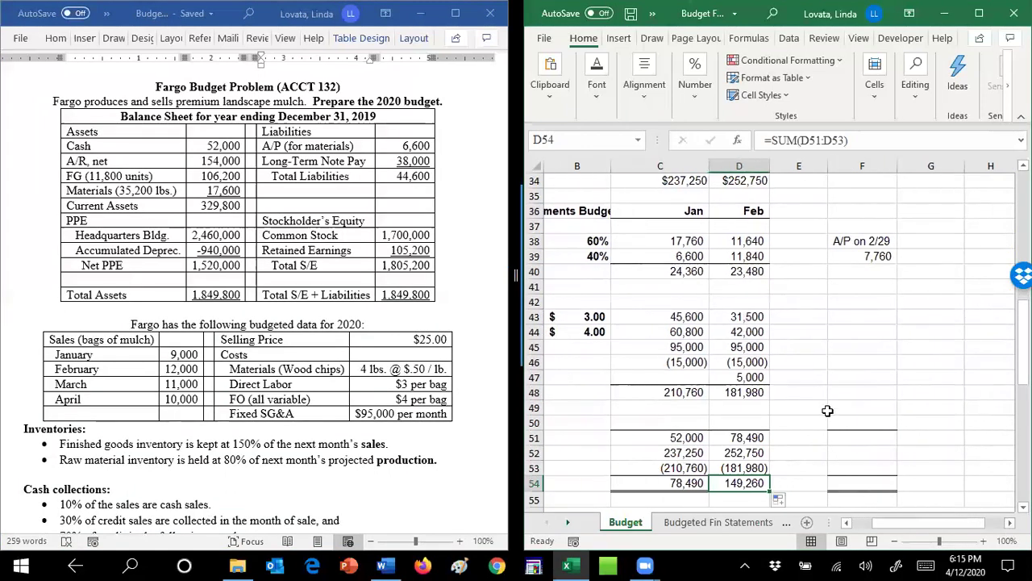
pyautogui.click(849, 417)
pyautogui.write('F')
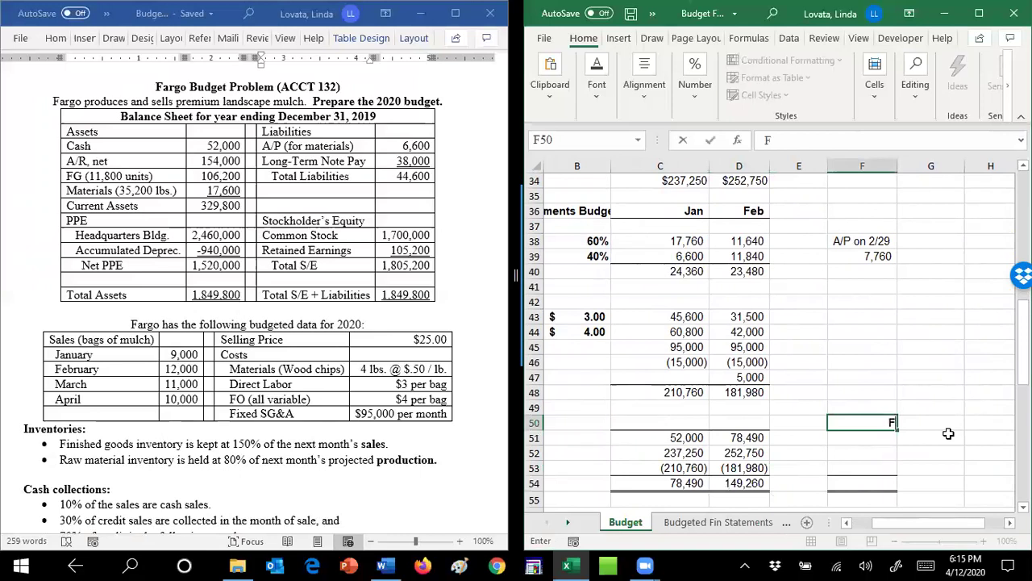
pyautogui.write('an & Feb Cash')
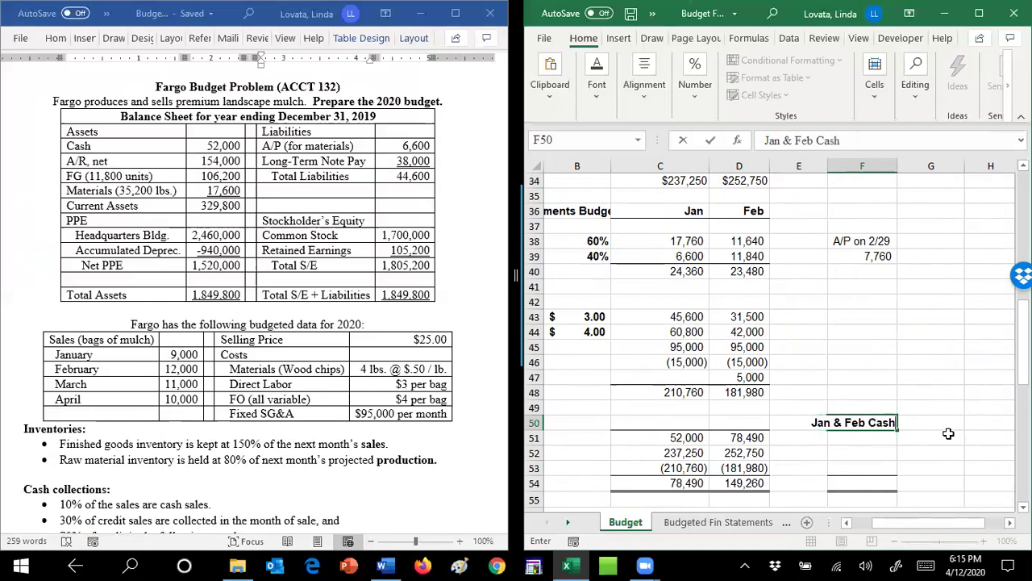
pyautogui.press('Return')
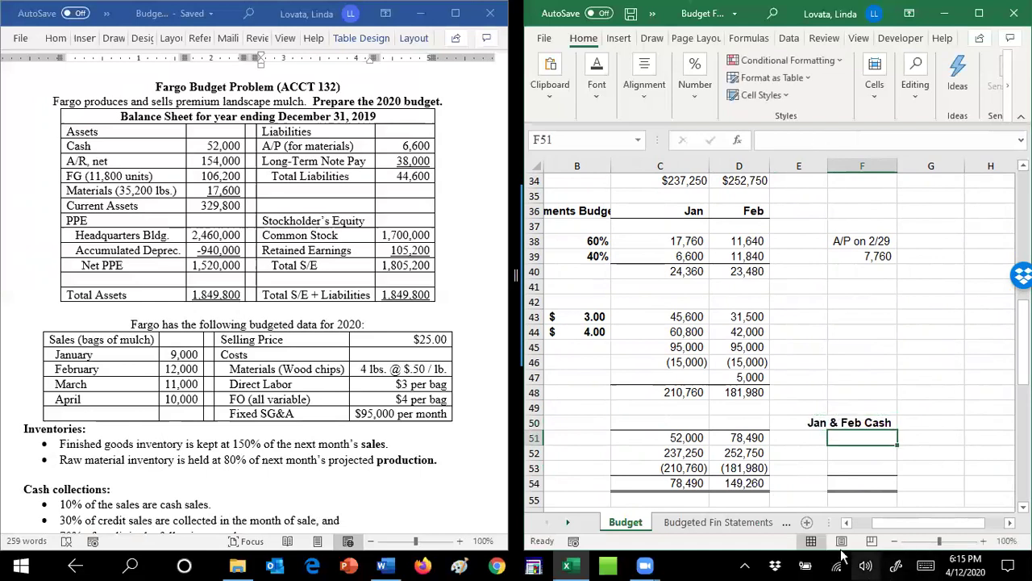
# Add the month headings Jan in C50 and Feb in D50 of the Cash Budget.
pyautogui.click(672, 423)
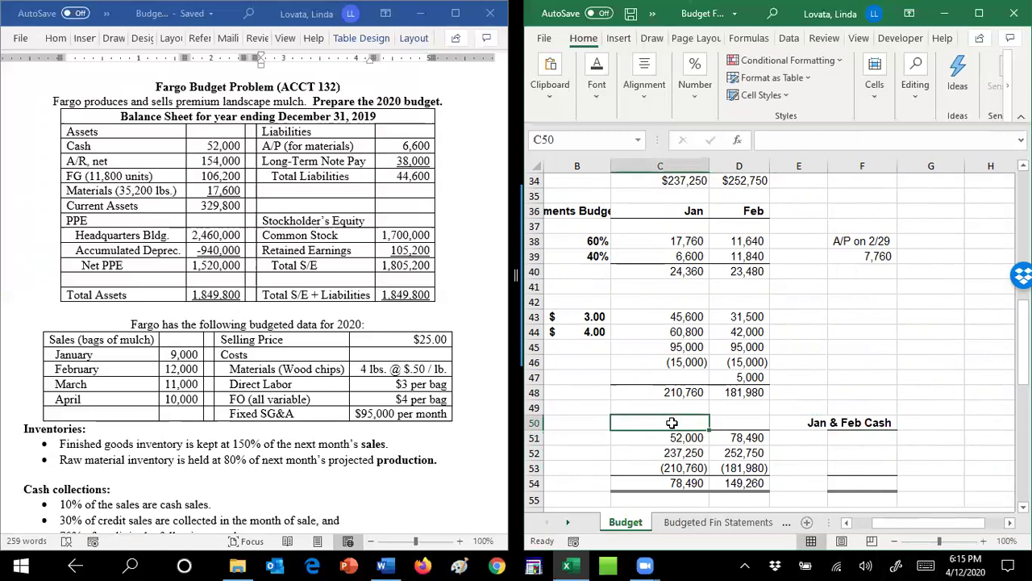
pyautogui.write('Ja')
pyautogui.press('BackSpace')
pyautogui.press('BackSpace')
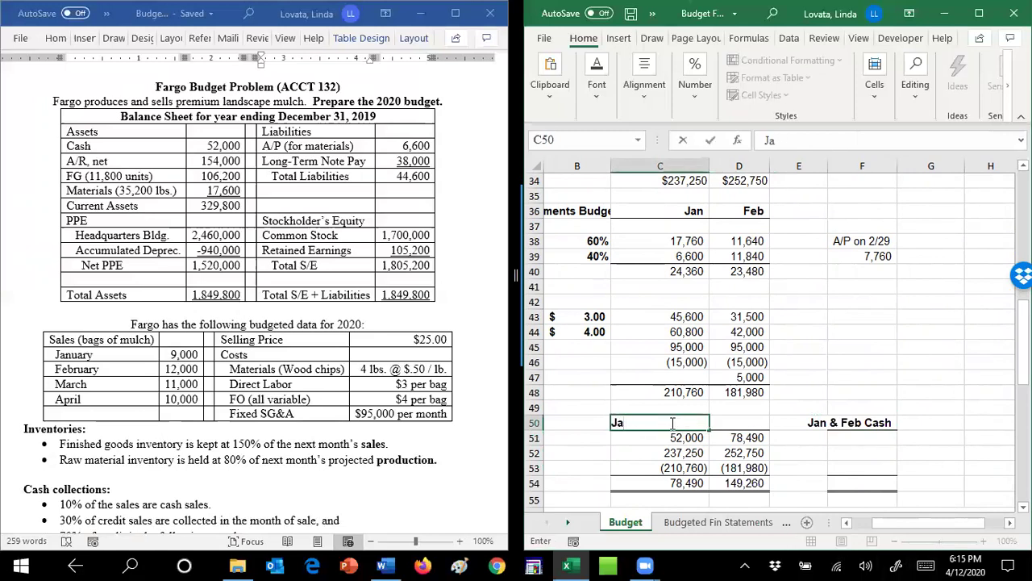
pyautogui.press('Tab')
pyautogui.write('Feb')
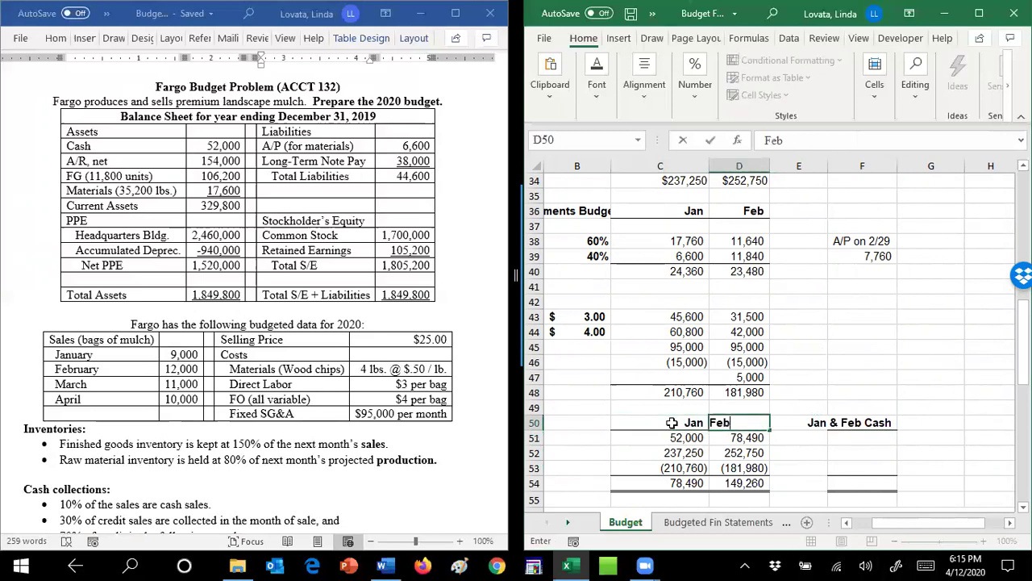
pyautogui.press('Tab')
# Set the combined column's beginning cash in F51 to January's beginning cash with =C51.
pyautogui.press('Down')
pyautogui.press('Right')
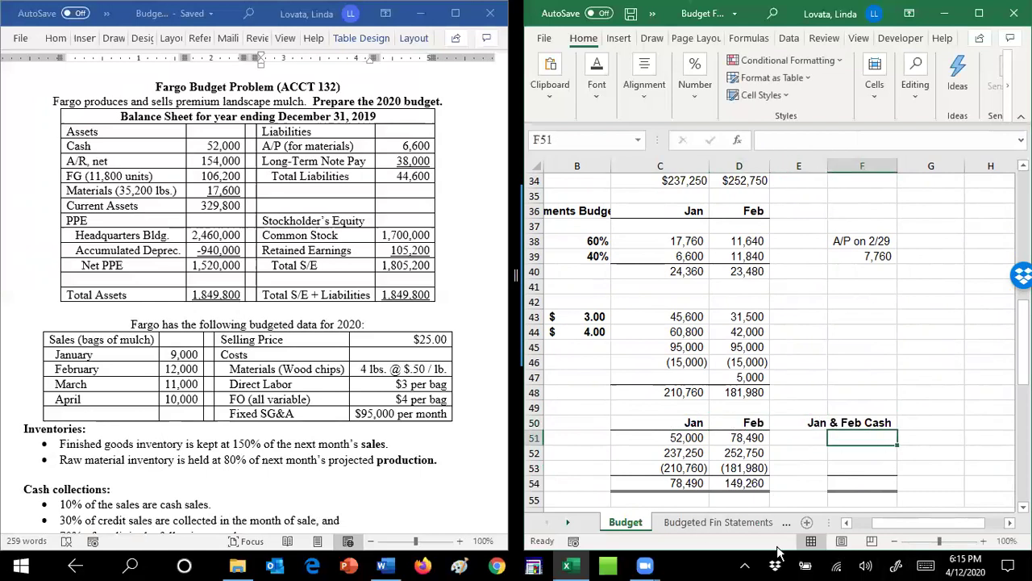
pyautogui.click(846, 522)
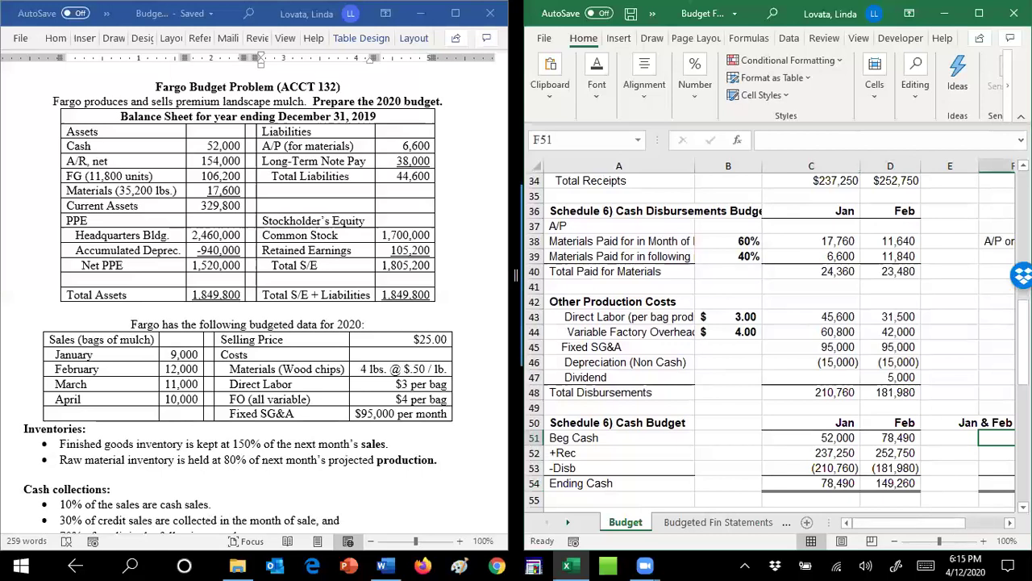
pyautogui.click(1011, 529)
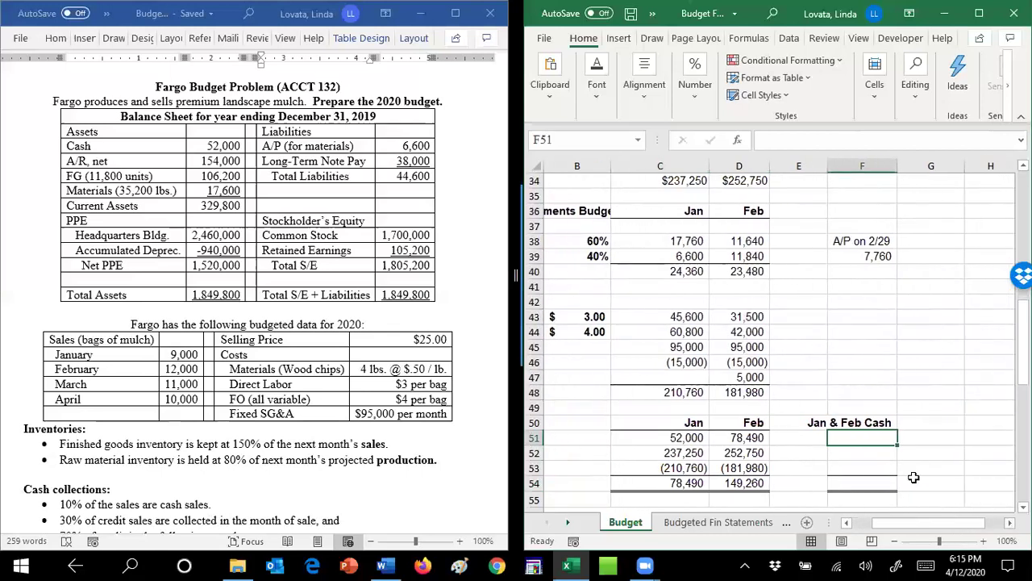
pyautogui.write('=')
pyautogui.press('Left')
pyautogui.press('Left')
pyautogui.press('Left')
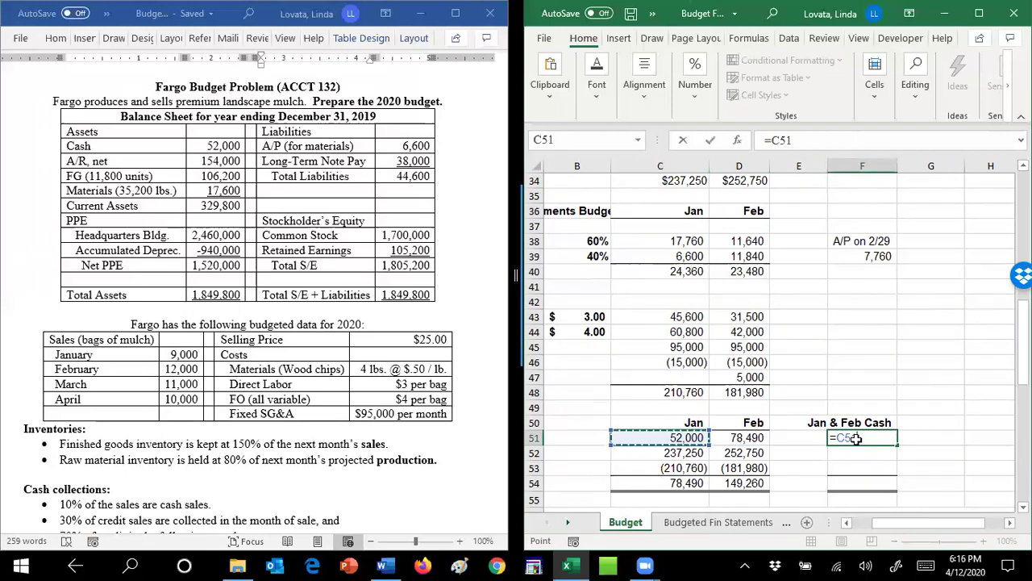
pyautogui.press('Return')
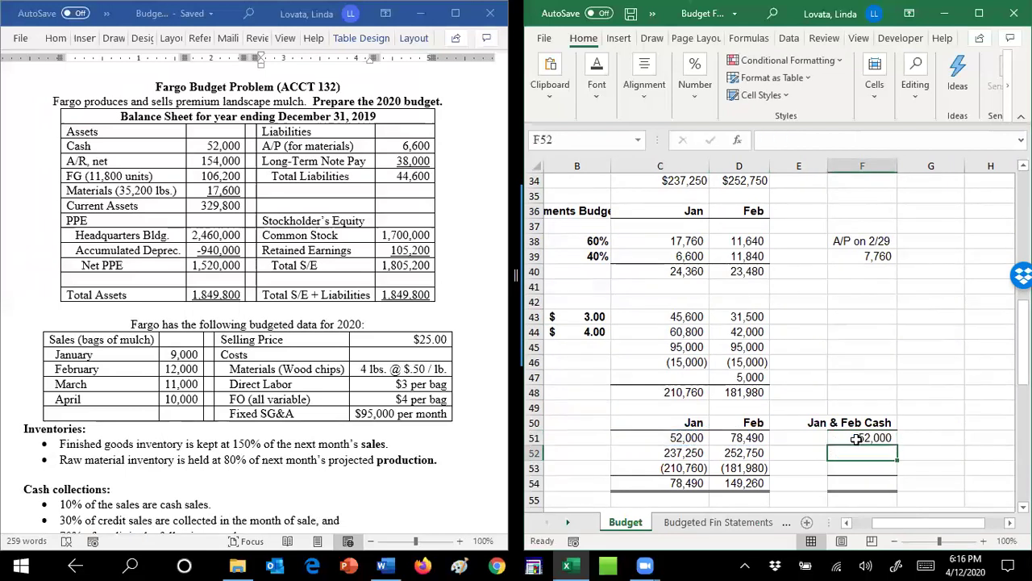
# Calculate the combined two-month receipts in F52 with the formula =C52+D52.
pyautogui.moveTo(673, 454); pyautogui.dragTo(855, 455)
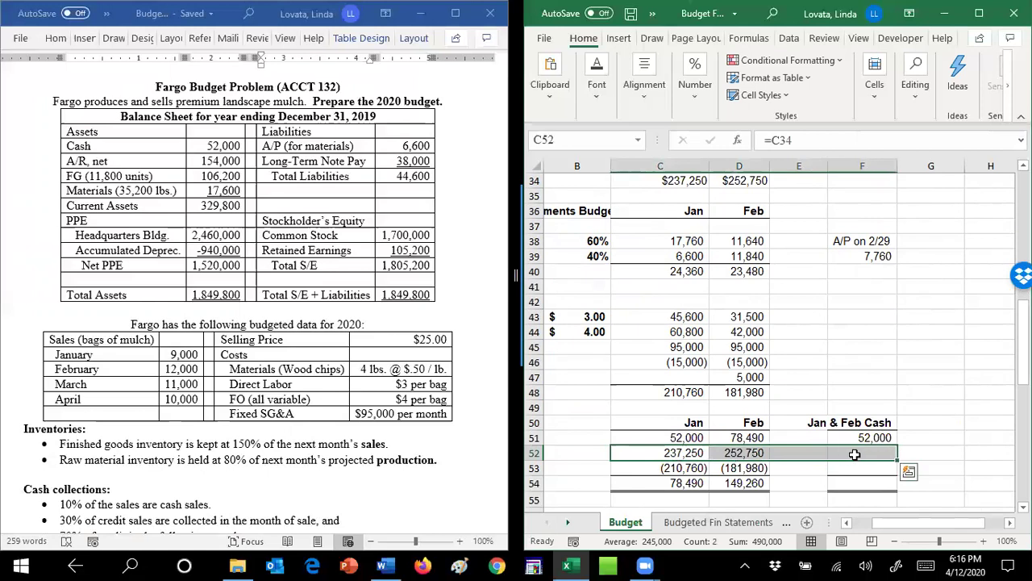
pyautogui.click(857, 455)
pyautogui.write('=')
pyautogui.press('Left')
pyautogui.press('Left')
pyautogui.press('Left')
pyautogui.press('Left')
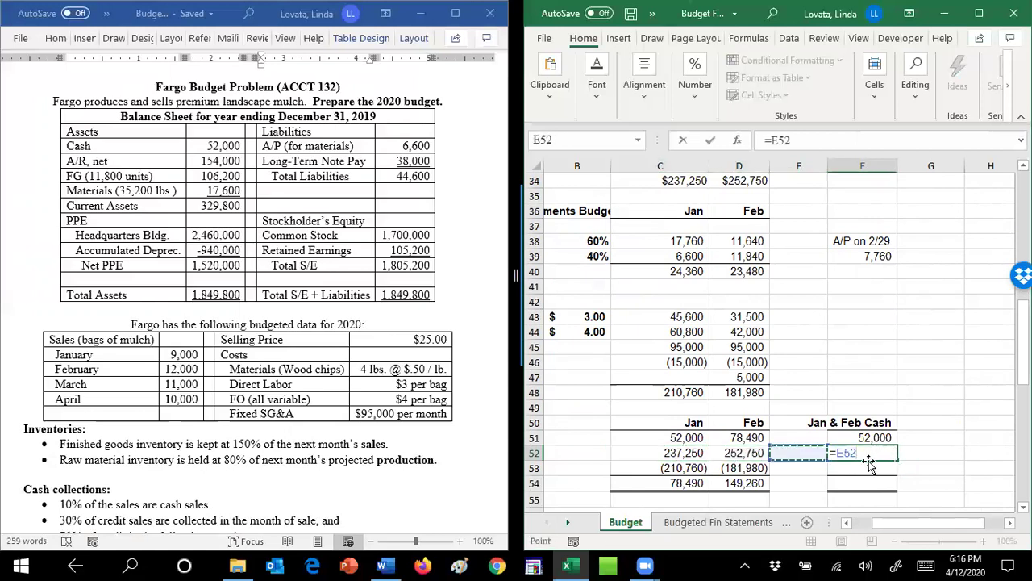
pyautogui.press('Right')
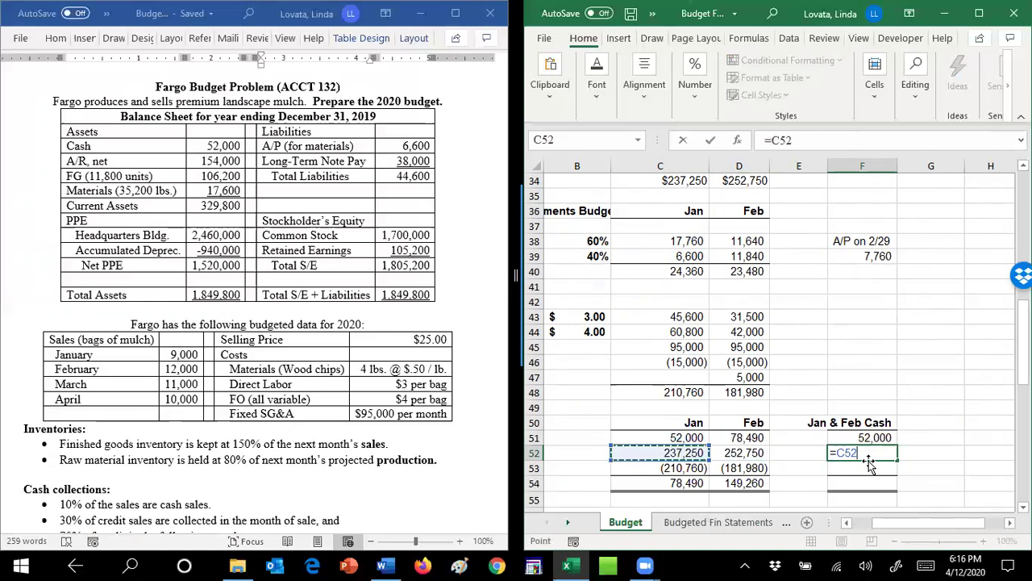
pyautogui.write('+')
pyautogui.press('Left')
pyautogui.press('Left')
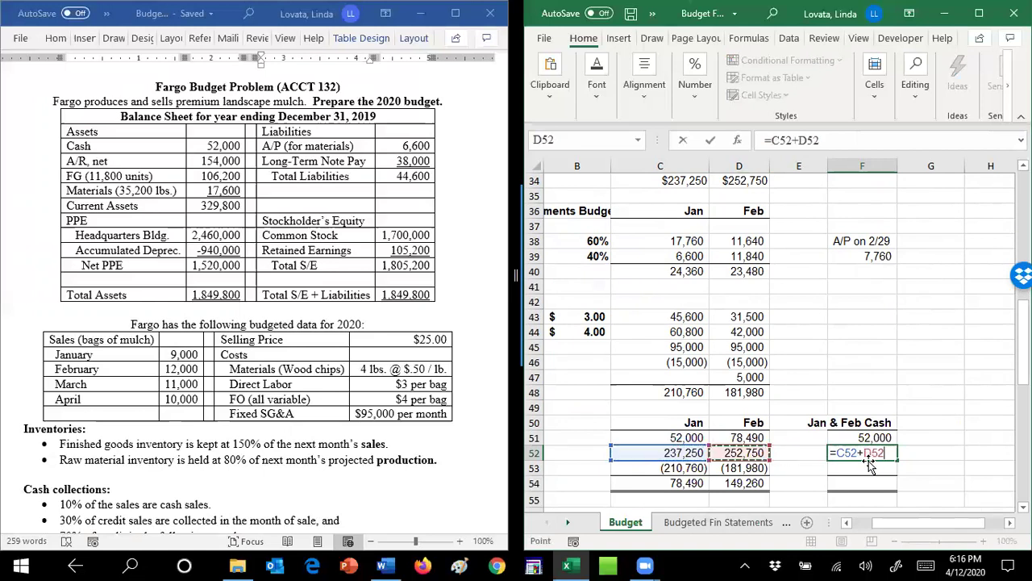
pyautogui.press('Return')
# Copy the F52 formula to F53 for combined disbursements and sum F51:F53 in F54 as ending cash.
pyautogui.click(873, 453)
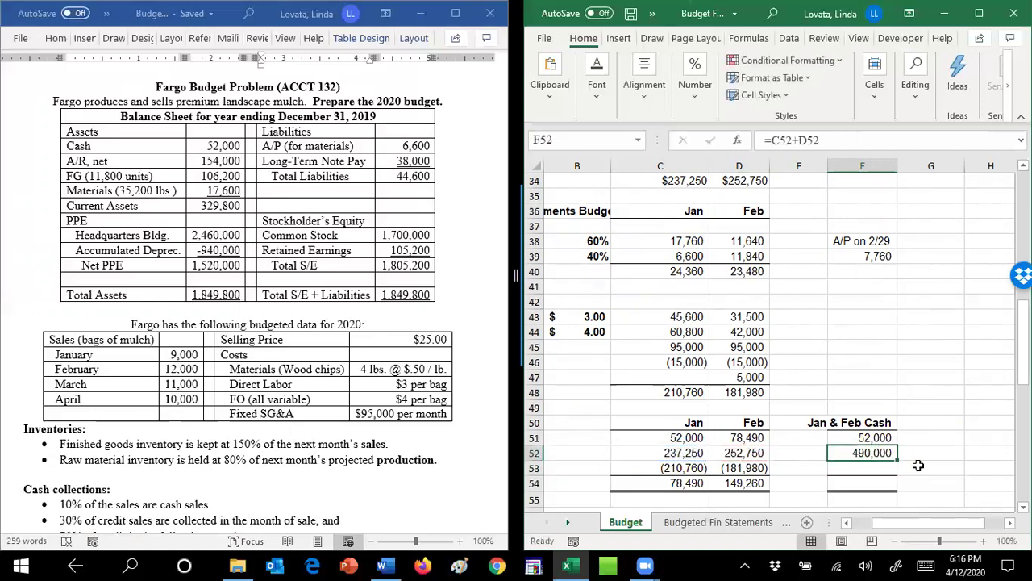
pyautogui.moveTo(898, 469); pyautogui.dragTo(895, 473)
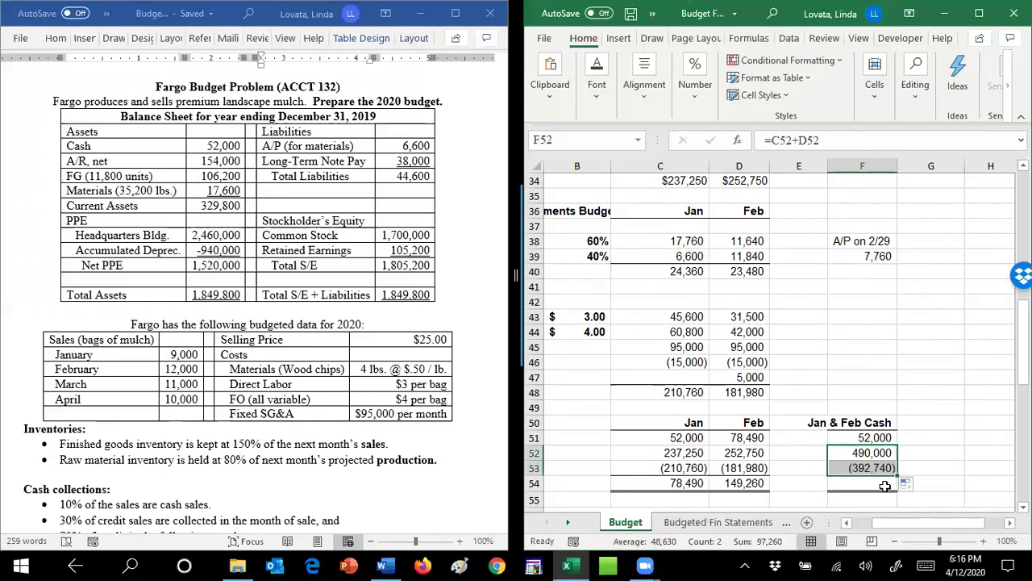
pyautogui.click(884, 484)
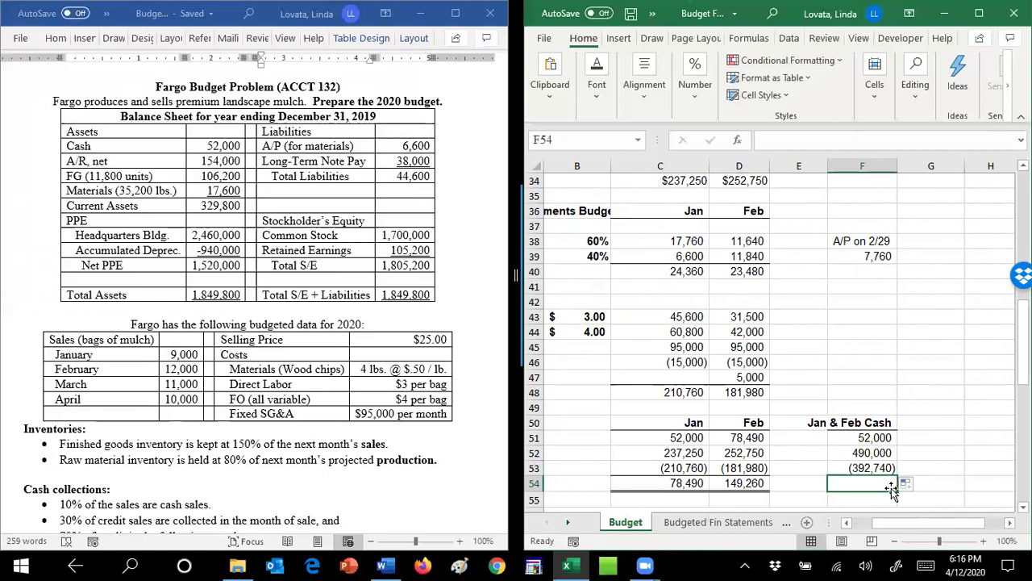
pyautogui.hotkey('alt', '=')
pyautogui.press('Return')
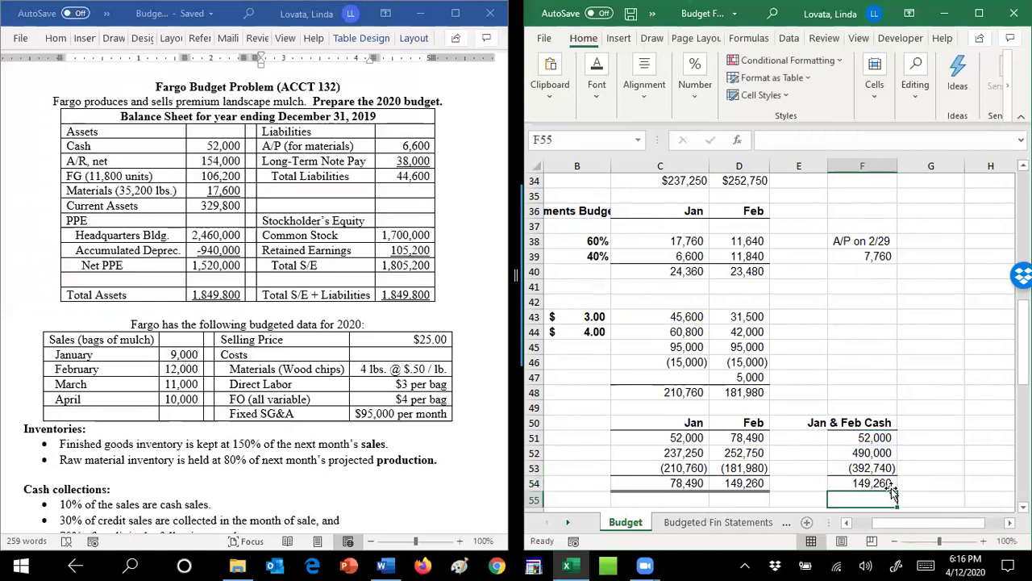
pyautogui.click(740, 483)
pyautogui.click(847, 483)
pyautogui.click(761, 478)
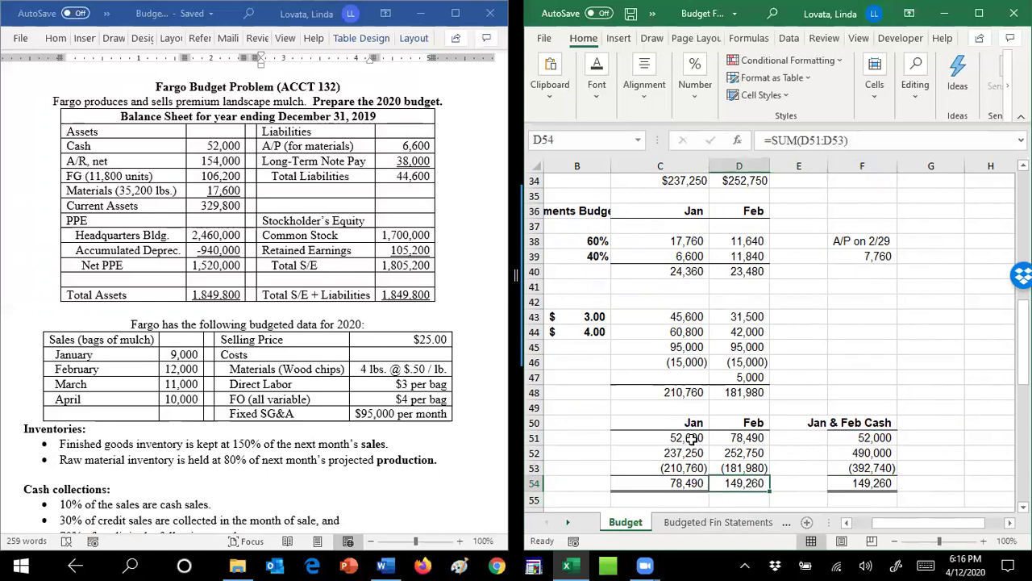
# Try totaling January and February beginning cash in E51 with AutoSum, and clear that cell.
pyautogui.moveTo(690, 438); pyautogui.dragTo(796, 437)
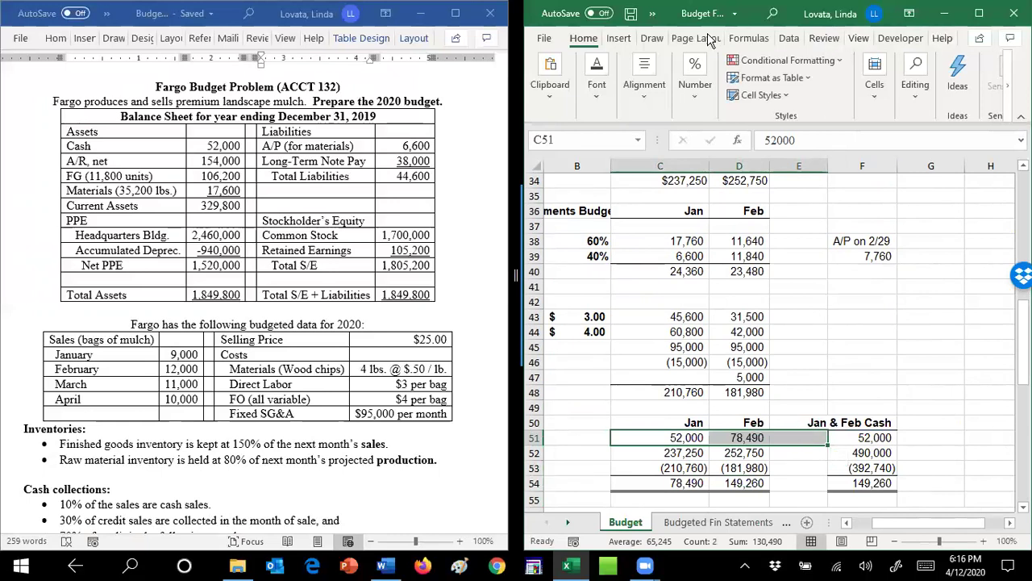
pyautogui.click(920, 96)
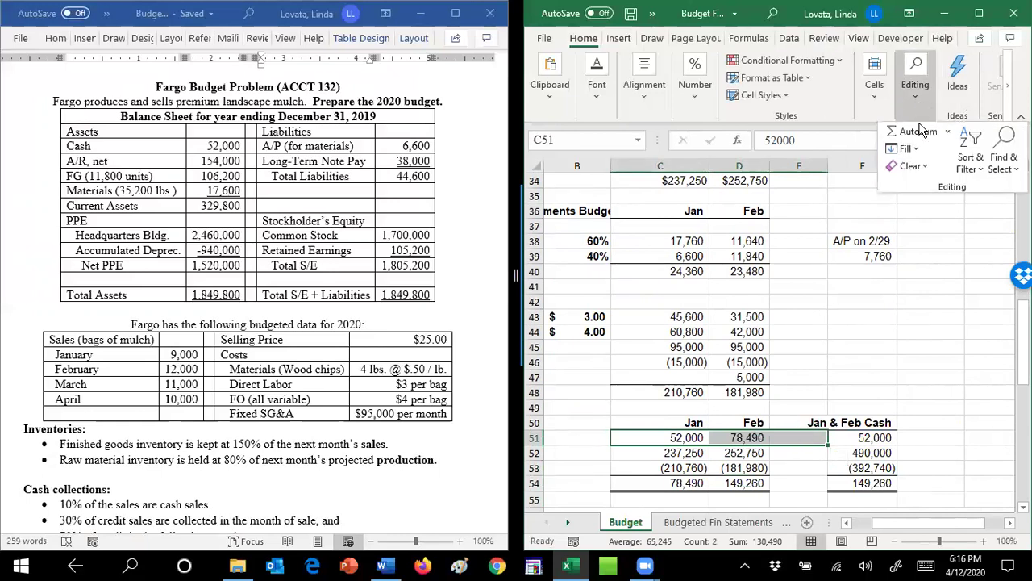
pyautogui.click(918, 131)
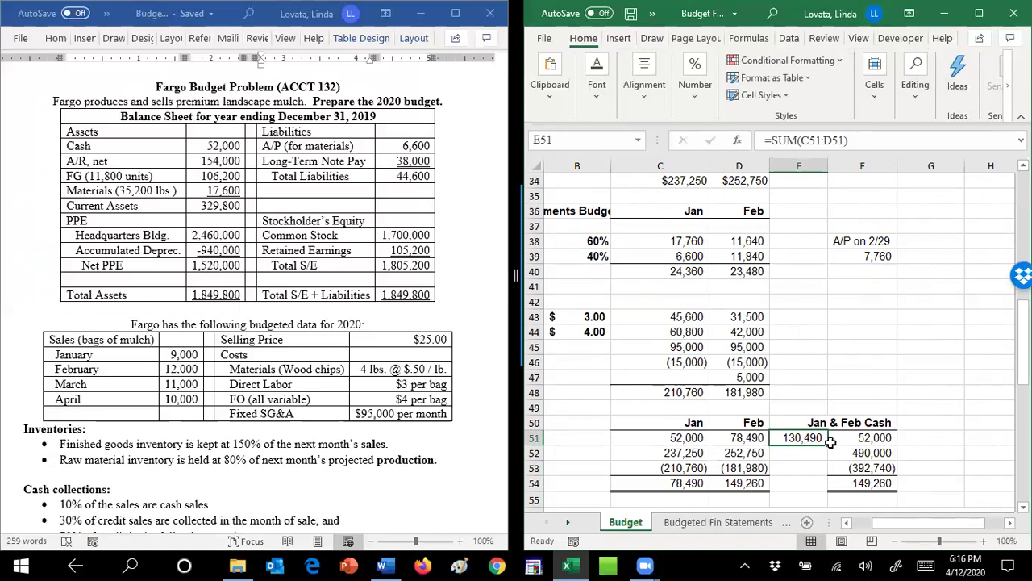
pyautogui.press('Delete')
# Try totaling all four Cash Budget rows across both months in E51:E54 with AutoSum, and clear the totals.
pyautogui.moveTo(686, 442); pyautogui.dragTo(781, 492)
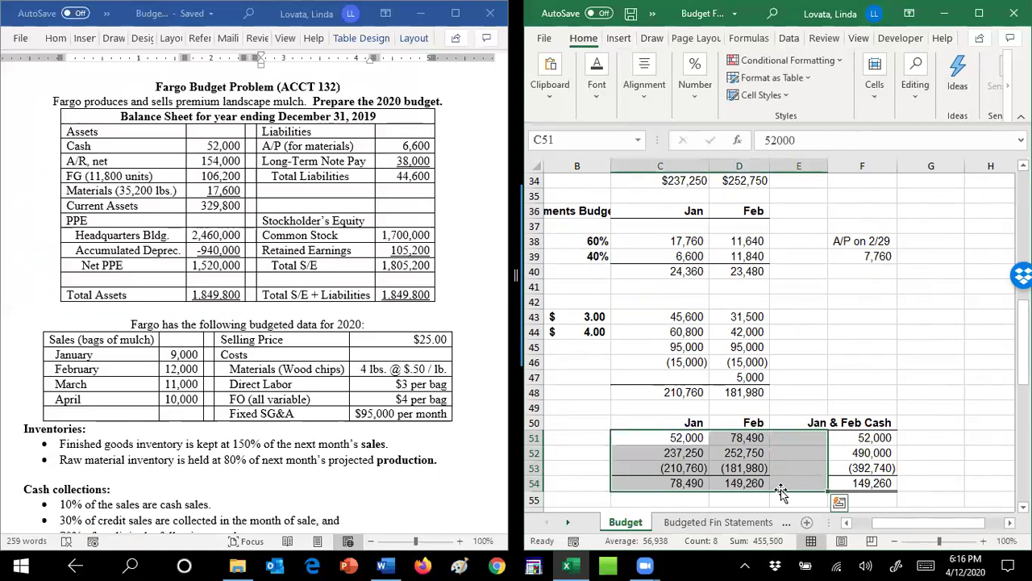
pyautogui.click(915, 77)
pyautogui.click(911, 133)
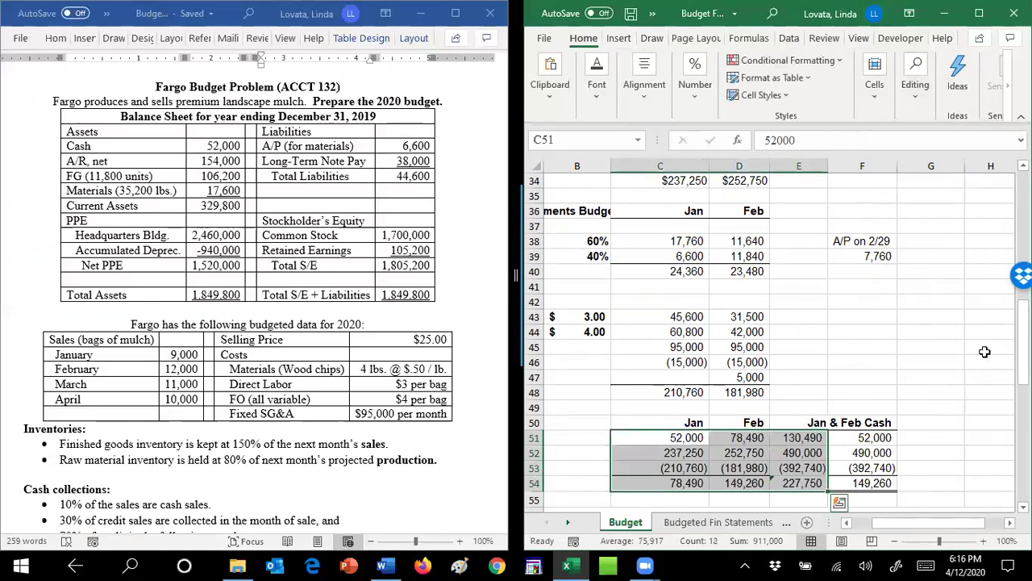
pyautogui.click(924, 346)
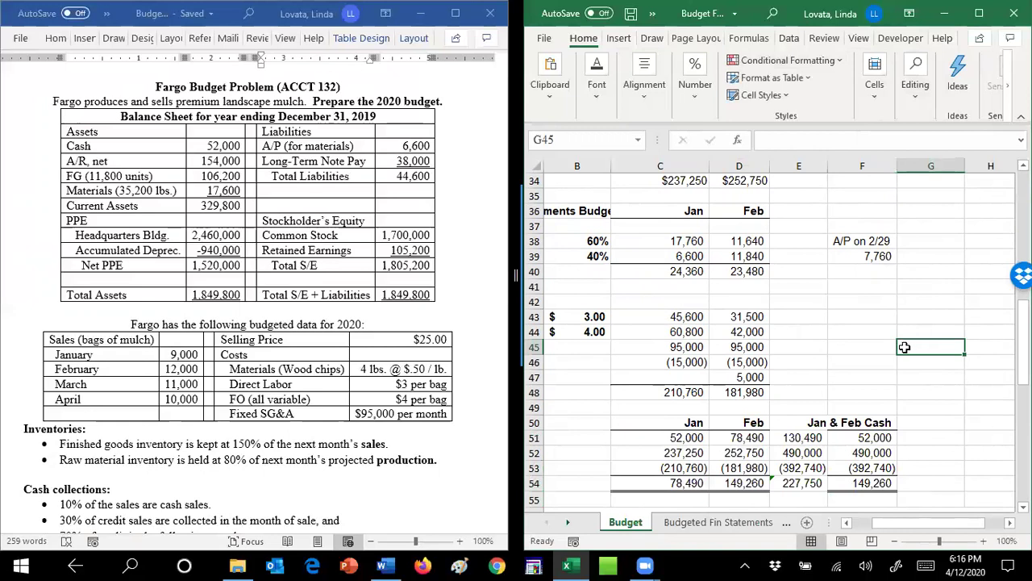
pyautogui.moveTo(787, 438); pyautogui.dragTo(790, 484)
pyautogui.press('Delete')
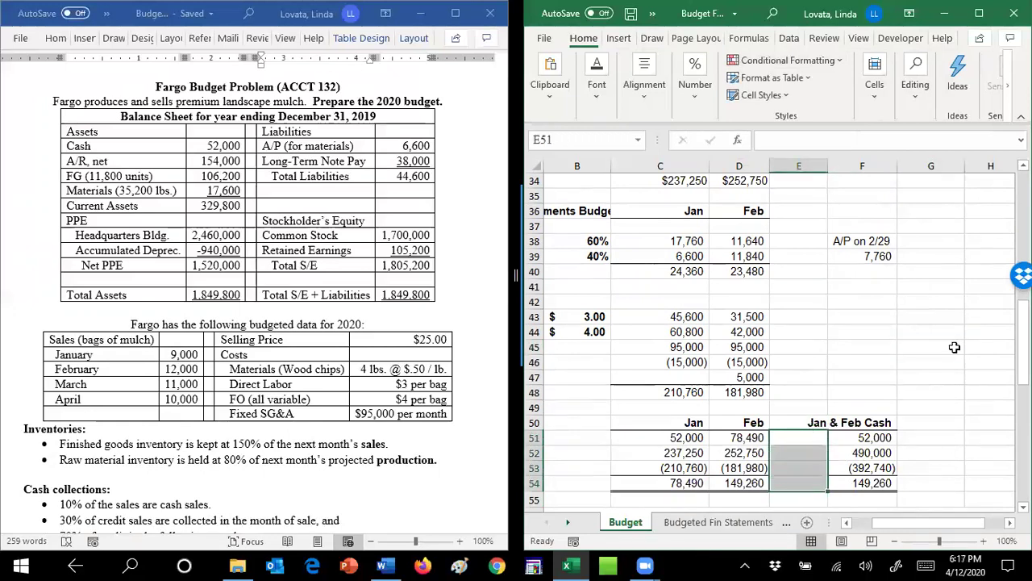
pyautogui.moveTo(821, 284); pyautogui.dragTo(821, 271)
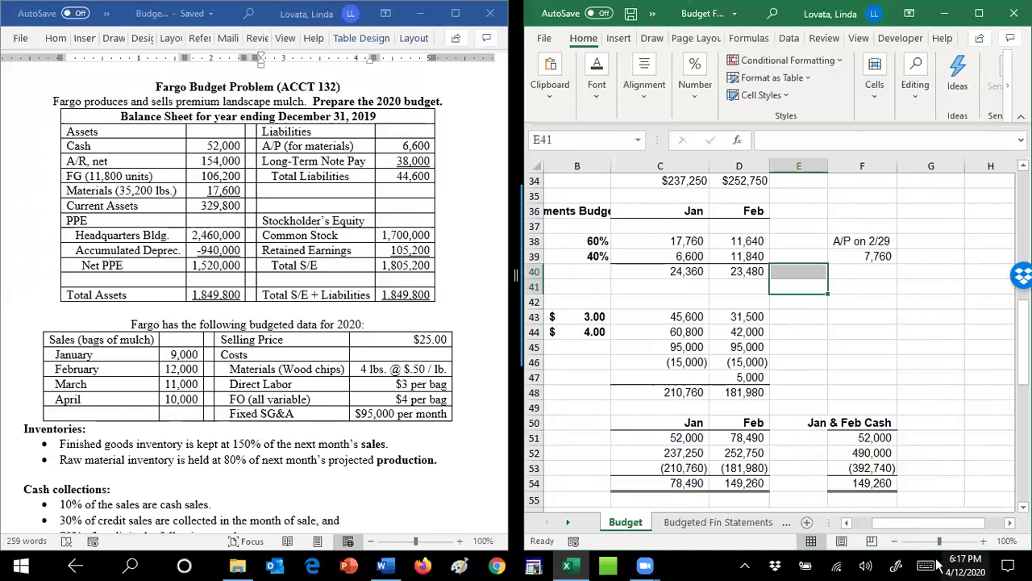
pyautogui.moveTo(894, 522); pyautogui.dragTo(859, 528)
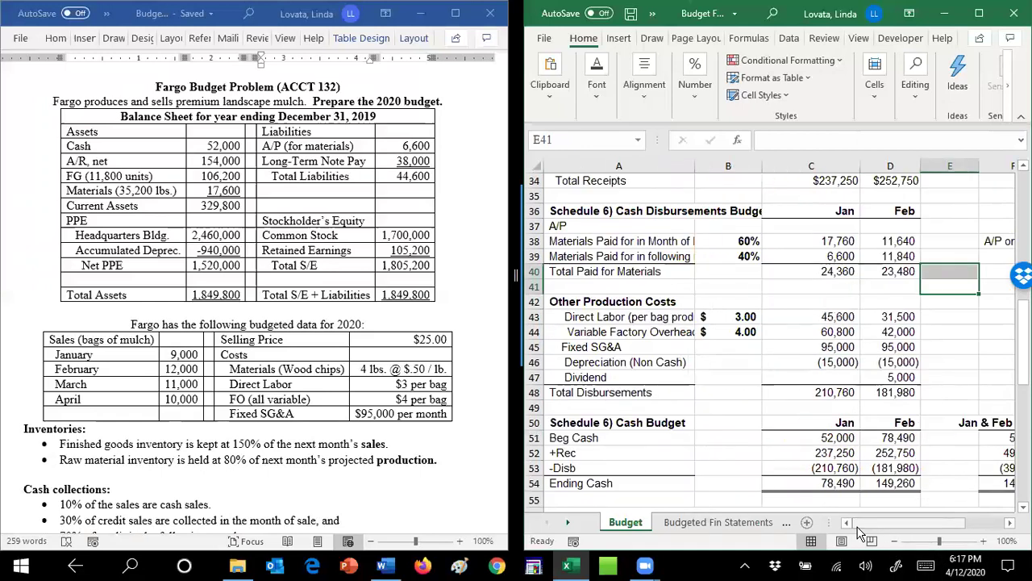
pyautogui.click(959, 275)
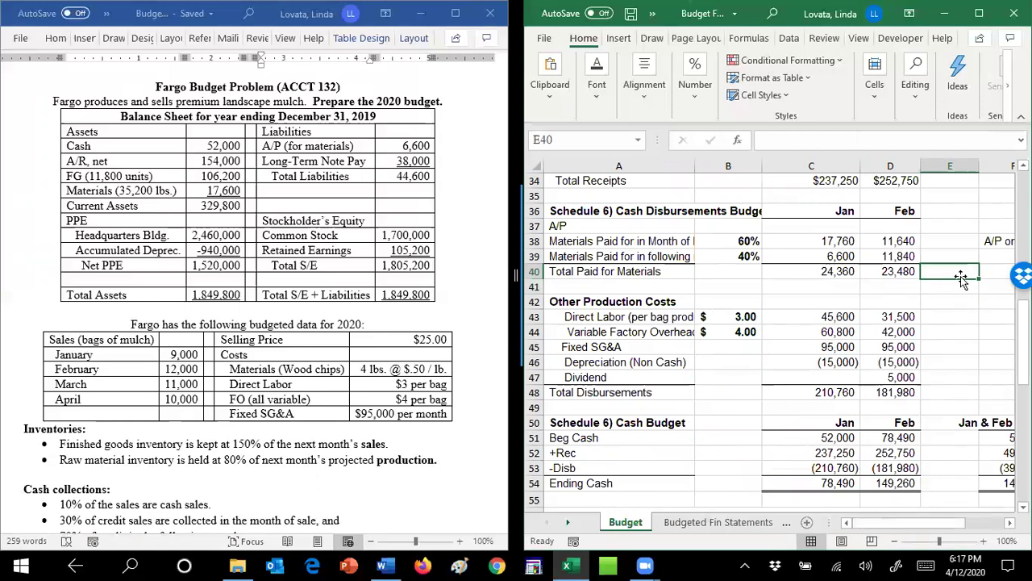